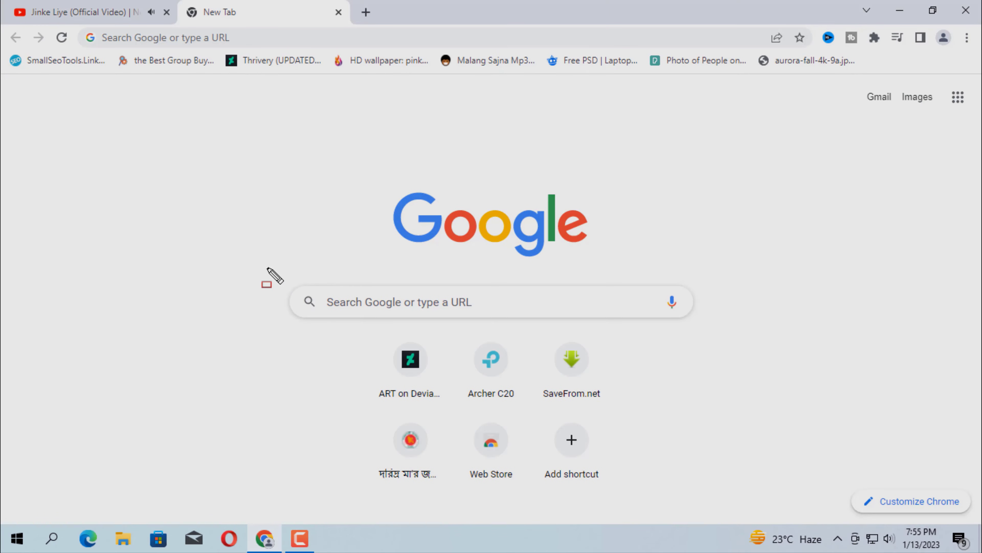
- Search Google for "rainmeter" and open the official Rainmeter website from the results
left_click(451, 304)
type("rainmeter")
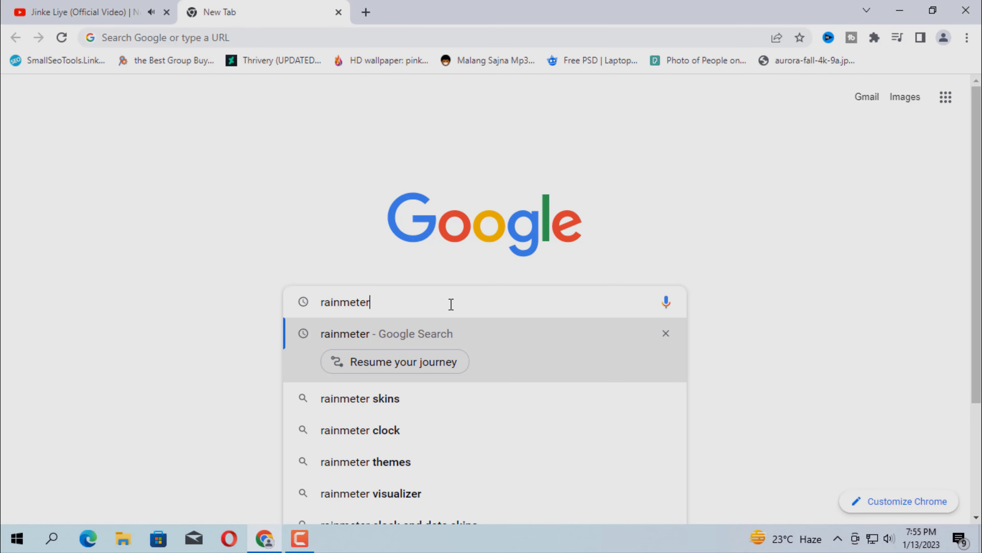
key("Return")
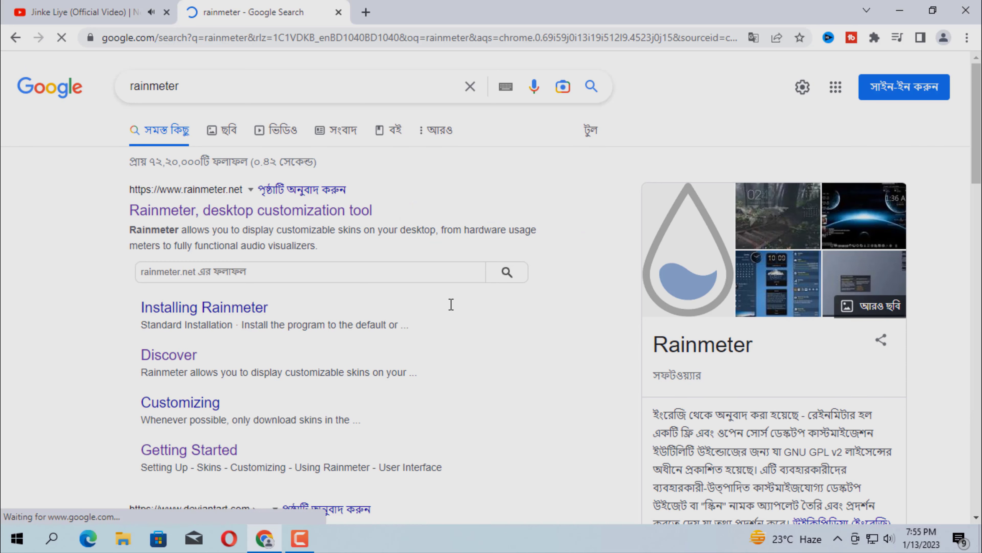
mouse_move(114, 175)
left_mouse_down()
mouse_move(170, 207)
mouse_move(605, 257)
left_mouse_up()
left_click(268, 209)
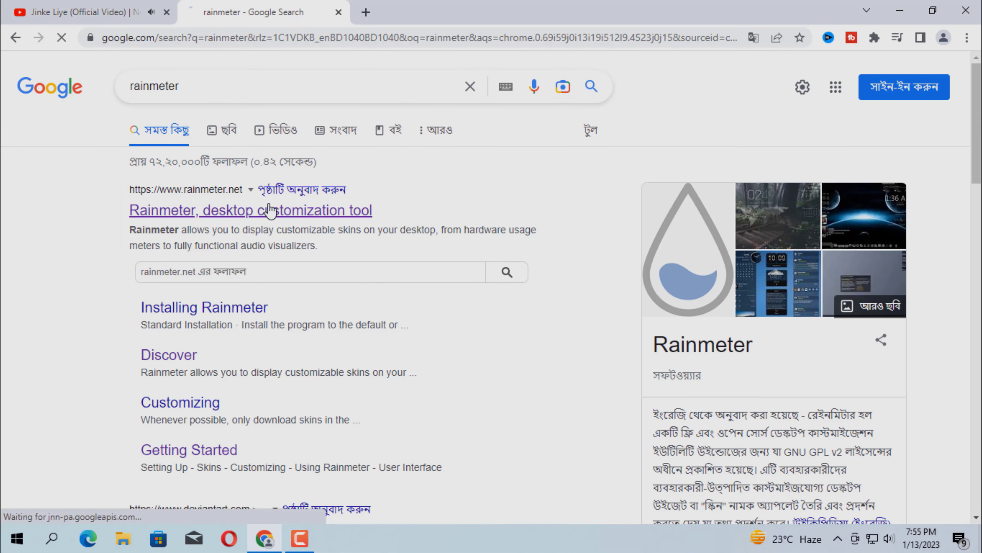
- Download the Rainmeter 4.5.17 release installer from rainmeter.net
scroll(340, 313, "down", 1)
scroll(340, 313, "down", 4)
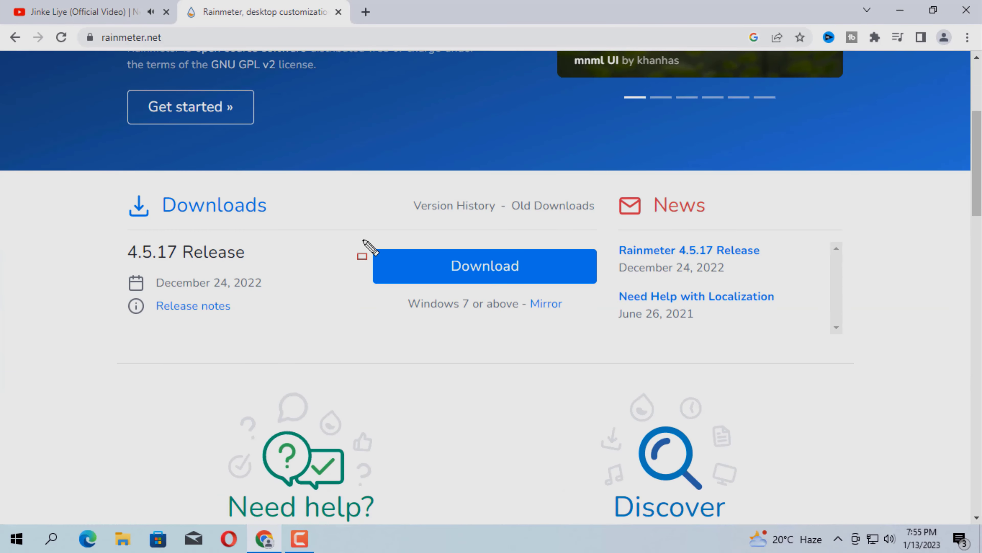
left_click_drag(367, 246, 610, 313)
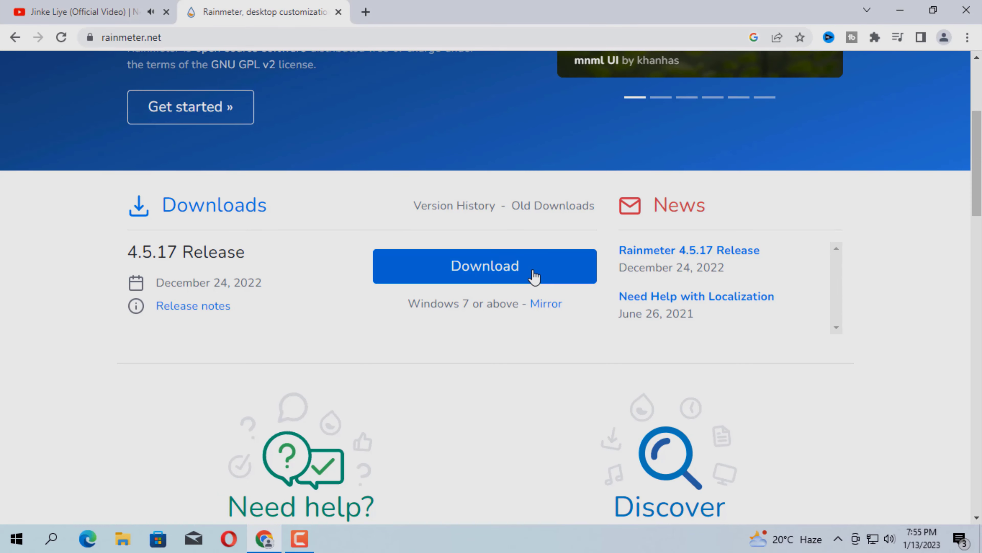
left_click(534, 277)
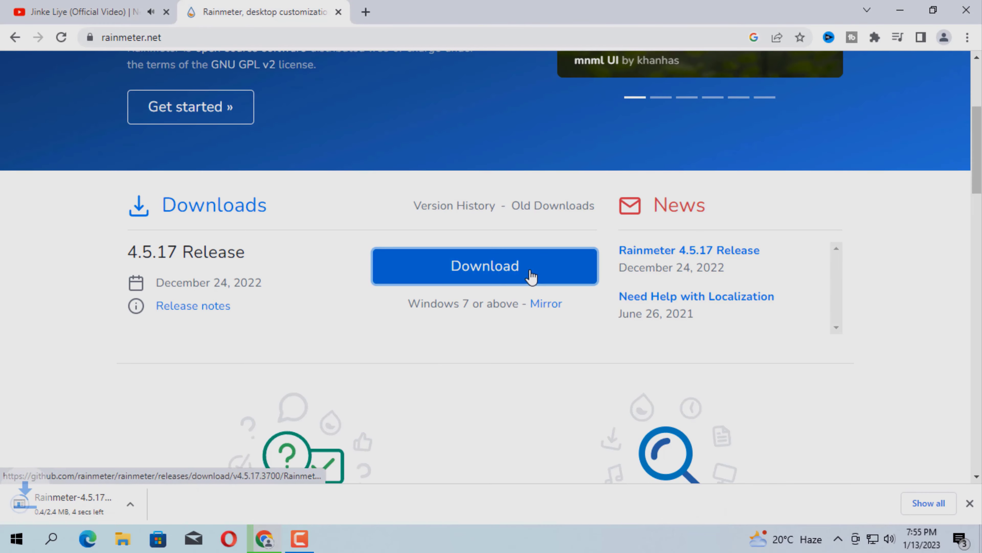
- Show the downloaded Rainmeter-4.5.17.exe in its folder, closing the folder window after checking the file
mouse_move(4, 485)
left_mouse_down()
mouse_move(27, 505)
mouse_move(171, 524)
left_mouse_up()
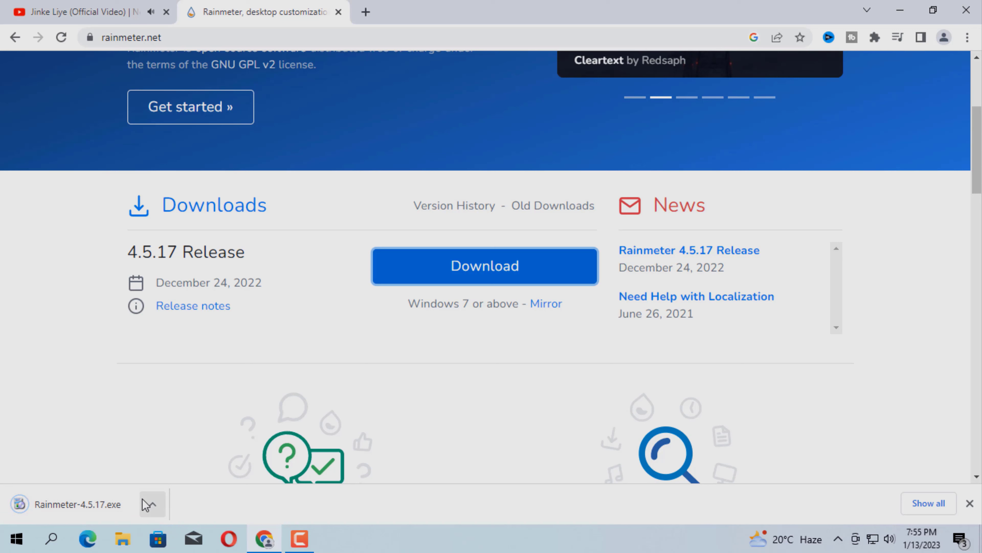
left_click(153, 510)
left_click(195, 456)
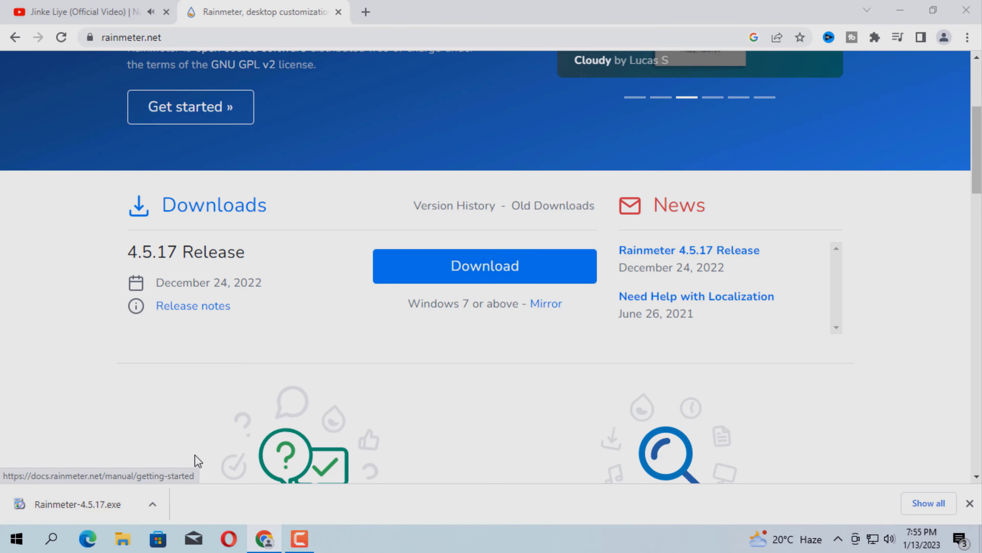
double_click(346, 329)
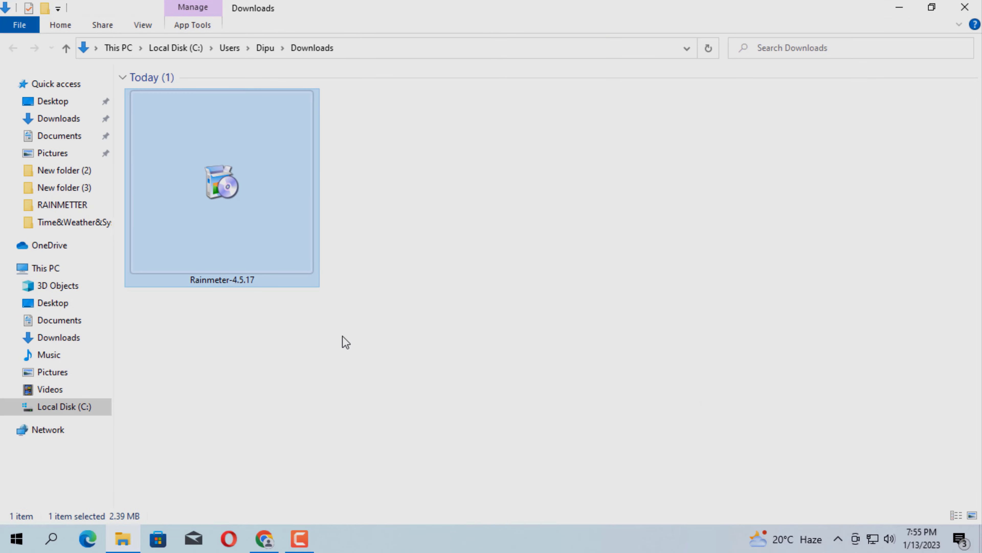
left_click(973, 11)
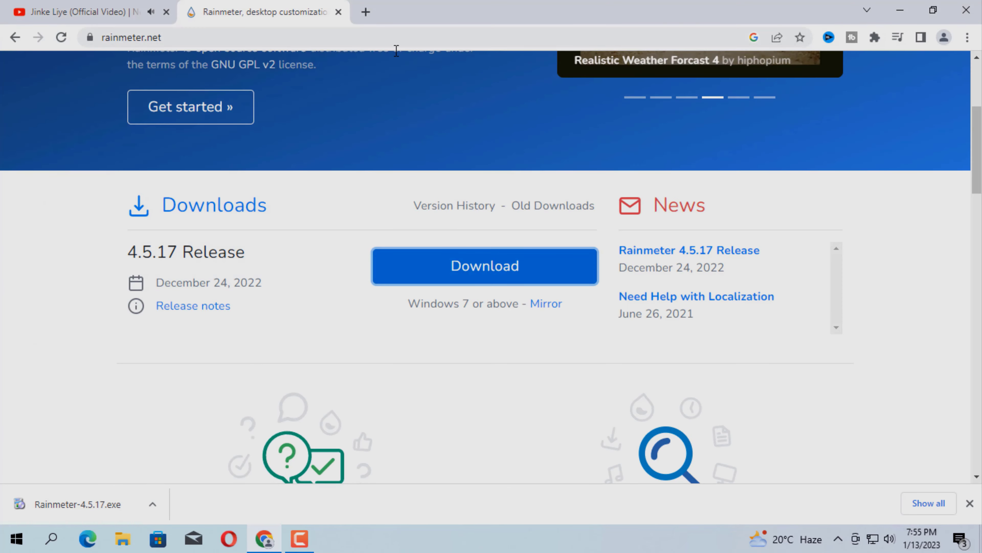
- Open the wallpaper site hdqwalls.com in a new browser tab
left_click(366, 12)
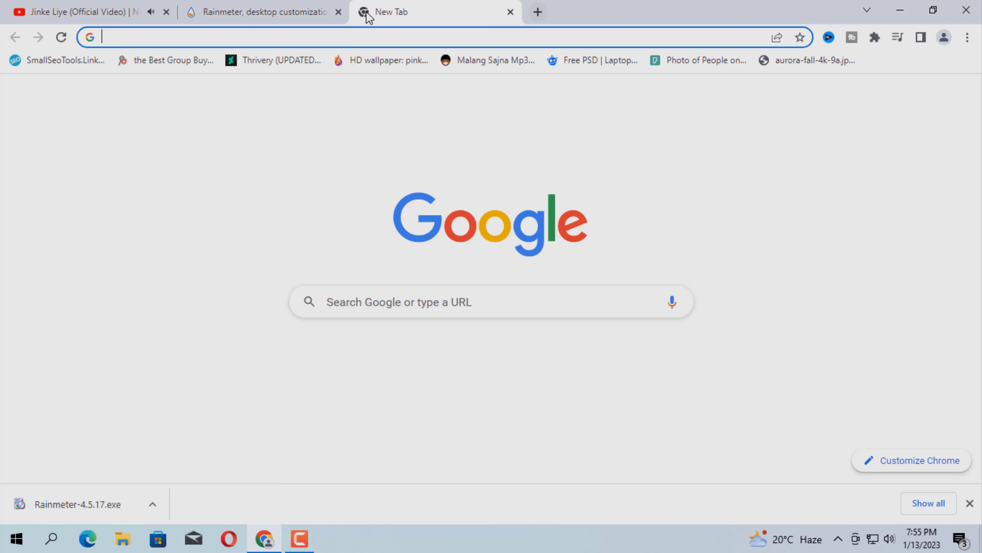
left_click(363, 305)
type("hd")
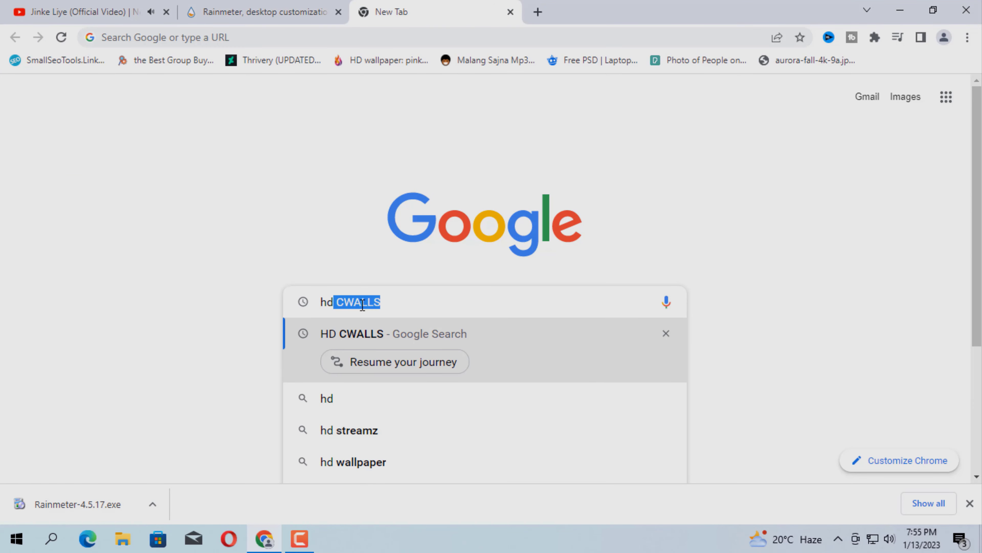
type("qwalls.com")
key("Return")
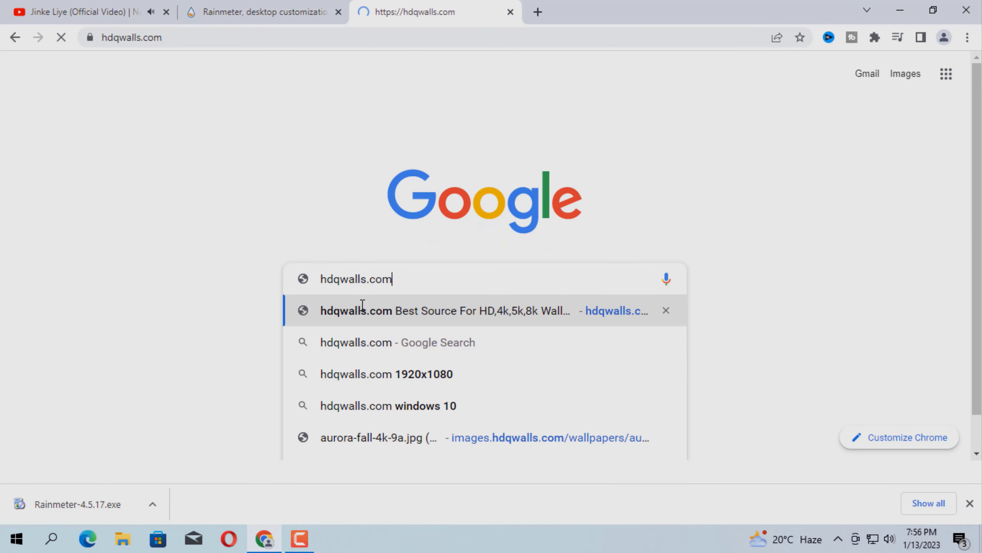
- Find the Aurora Fall 4k wallpaper on the hdqwalls.com home page and open its page
scroll(577, 284, "down", 3)
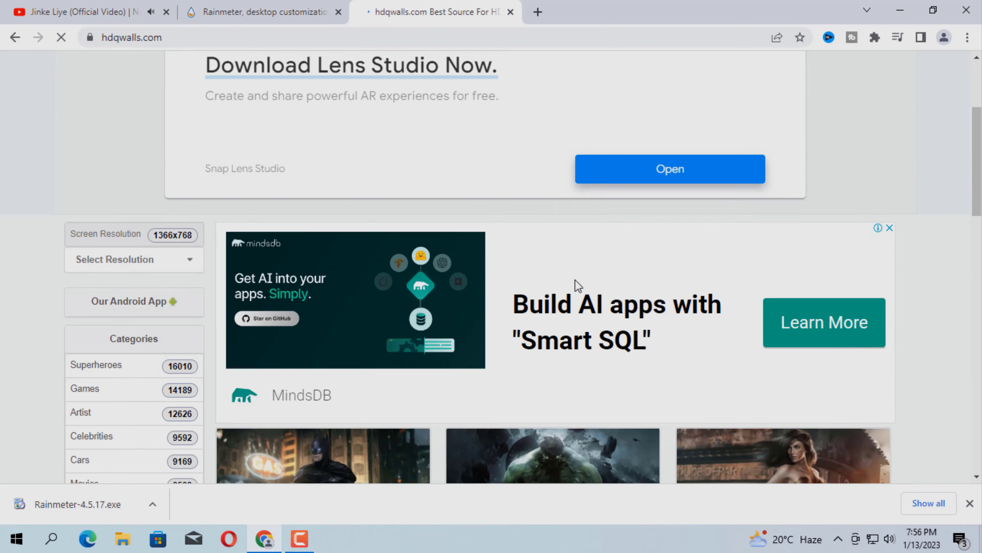
scroll(578, 286, "down", 15)
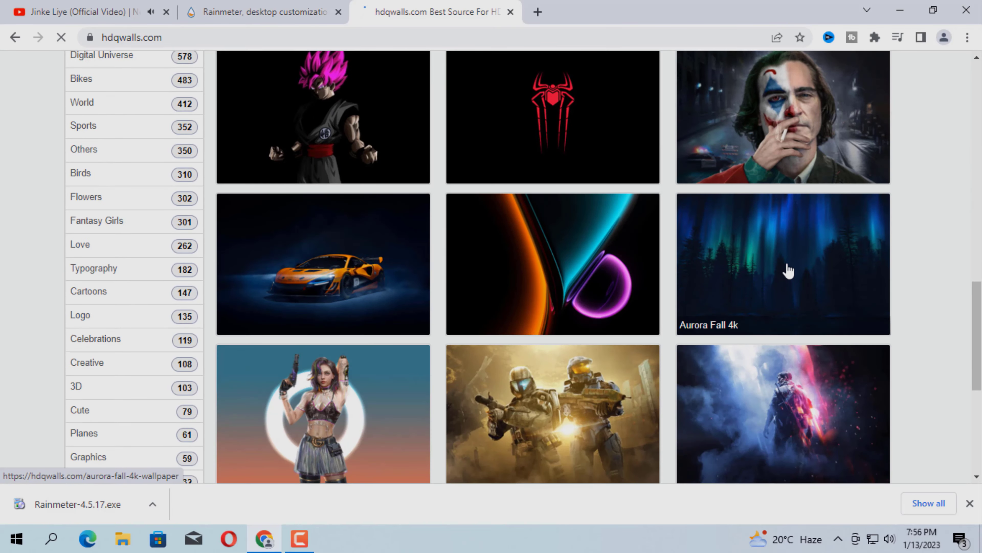
left_click_drag(668, 190, 894, 335)
key("Escape")
left_click(805, 281)
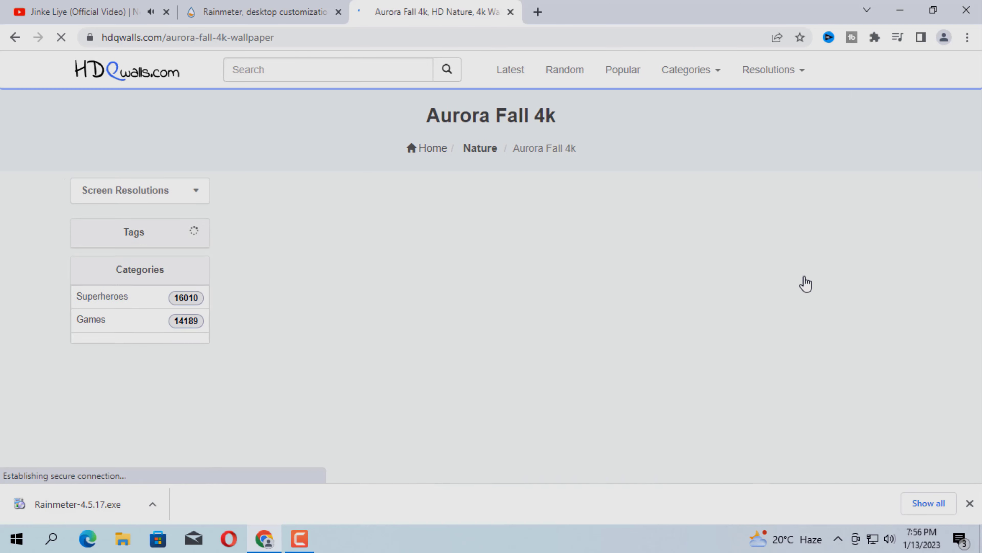
- Open the original-resolution version of the Aurora Fall 4k wallpaper from its download options
scroll(575, 270, "down", 4)
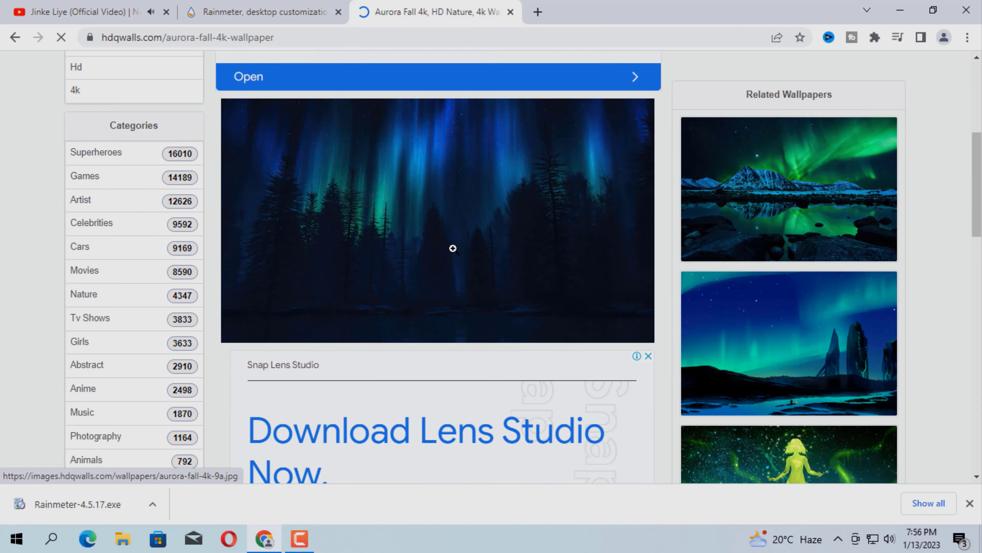
scroll(454, 253, "down", 3)
scroll(425, 340, "down", 3)
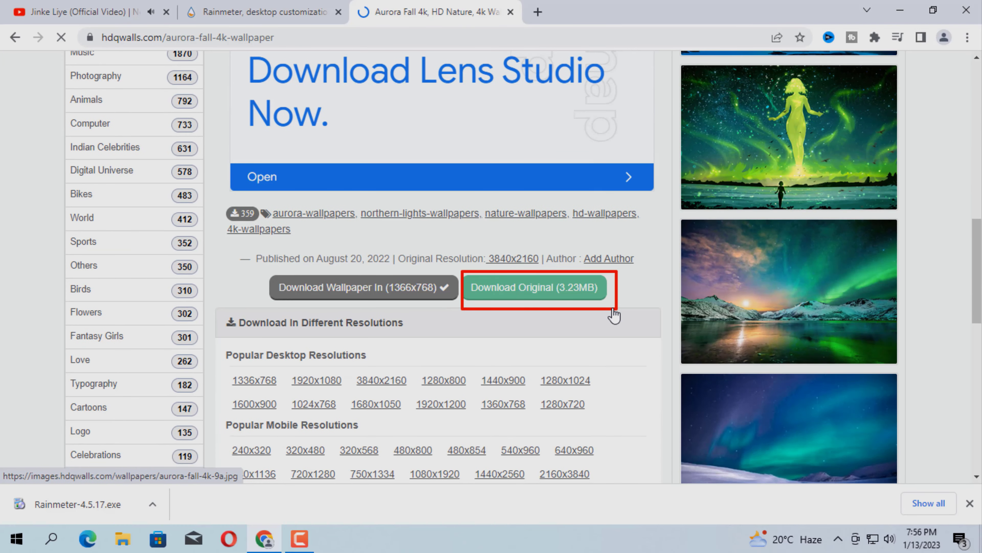
left_click(570, 302)
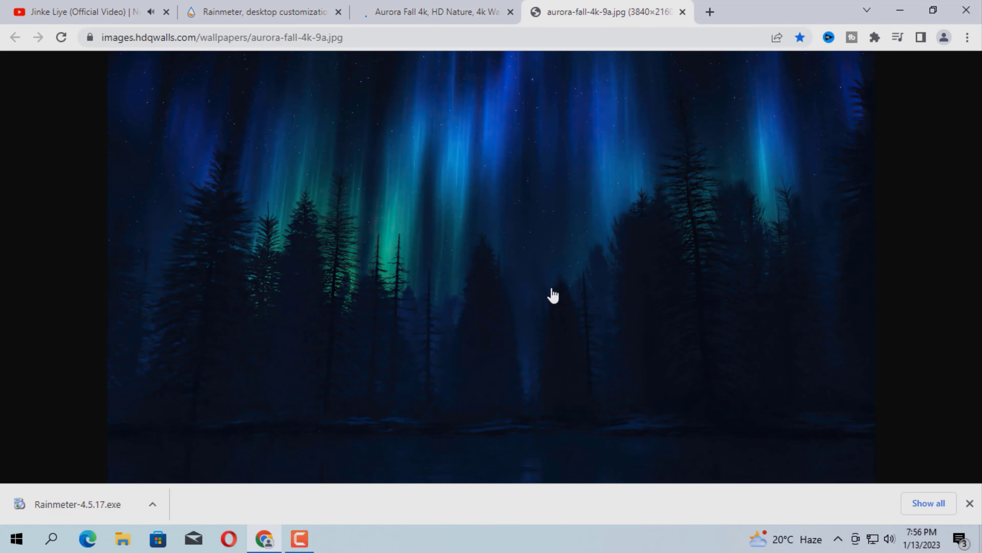
- Save the full-size wallpaper as the JPEG aurora-fall-4k-9a in the Downloads folder and close the image's tab
right_click(434, 140)
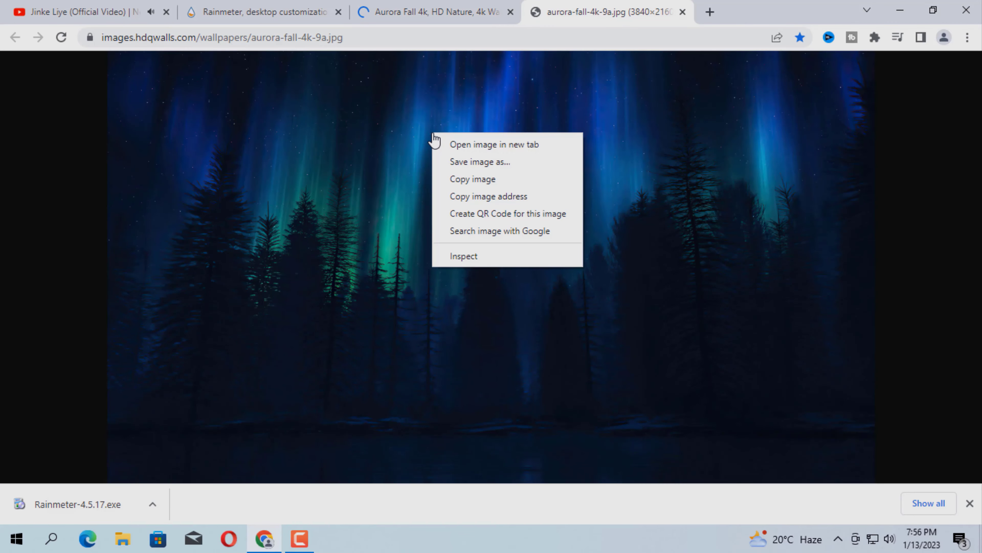
left_click(462, 162)
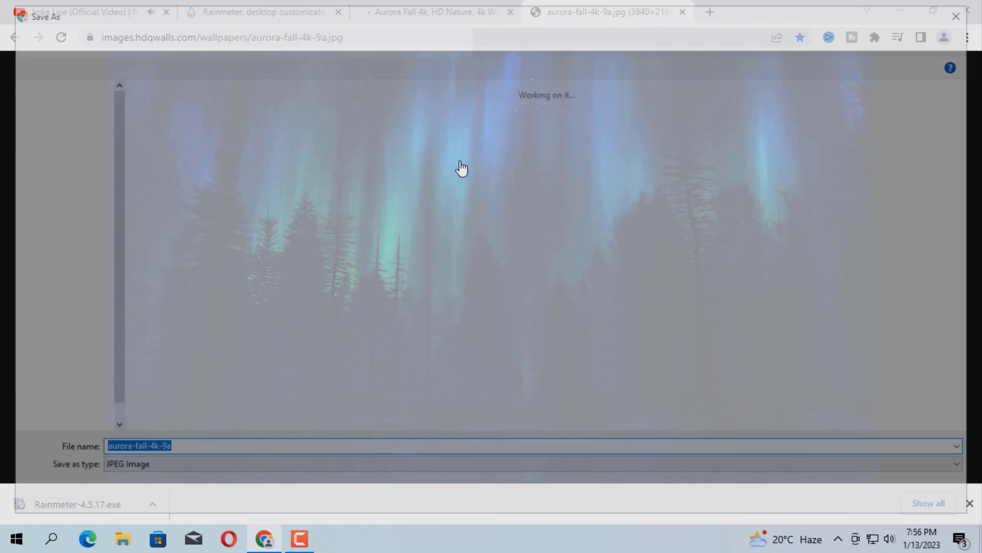
left_click(59, 130)
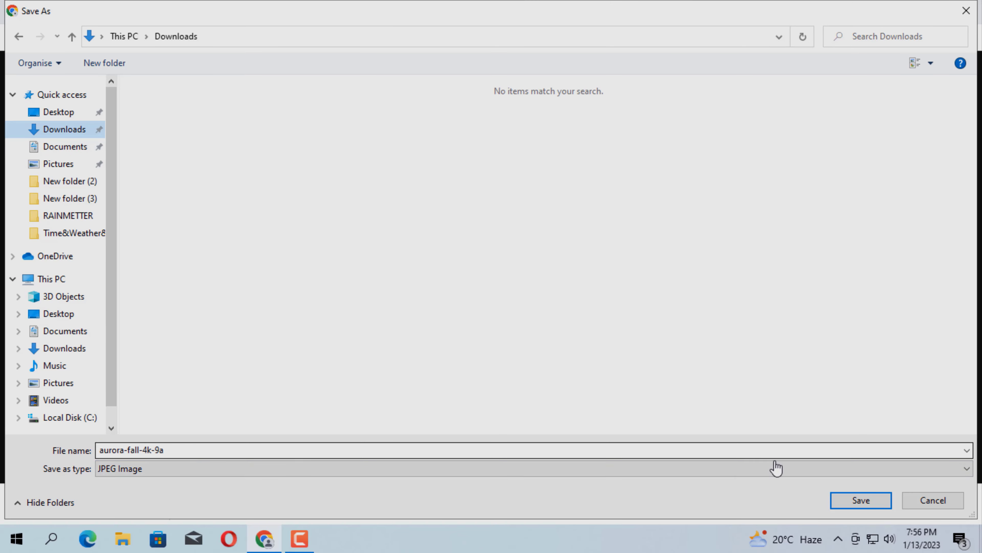
left_click(854, 503)
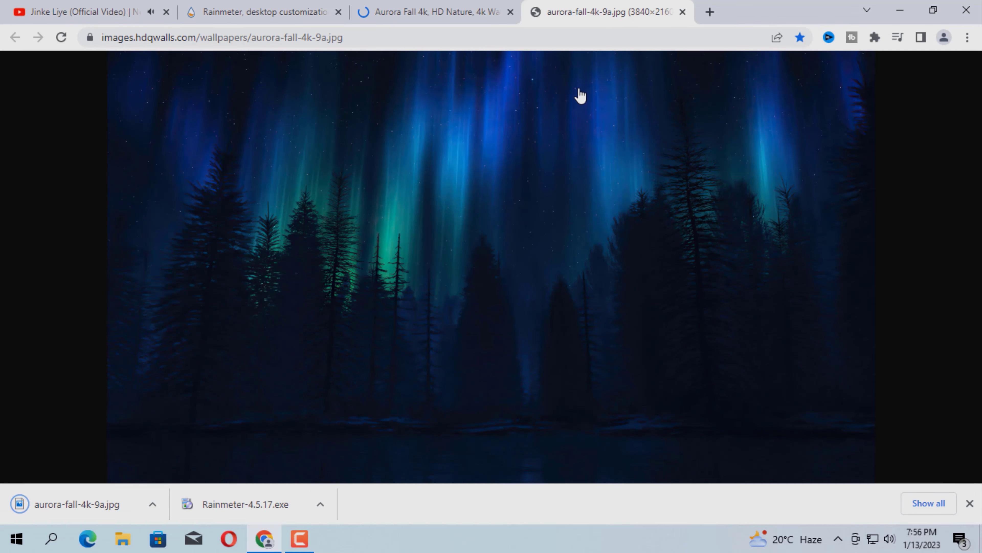
left_click(683, 12)
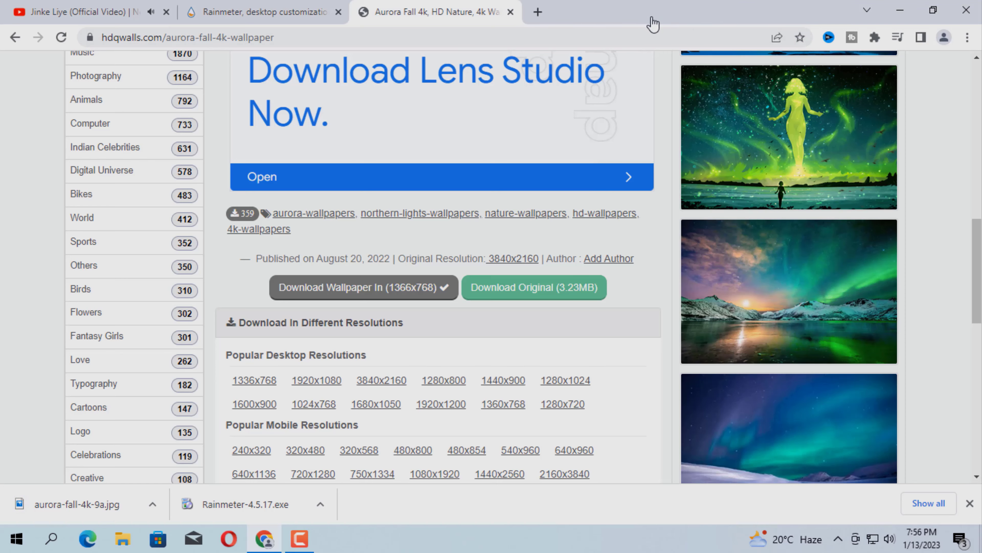
- Open the deviantart.com home page in a new browser tab
left_click(537, 12)
left_click(385, 301)
type("de")
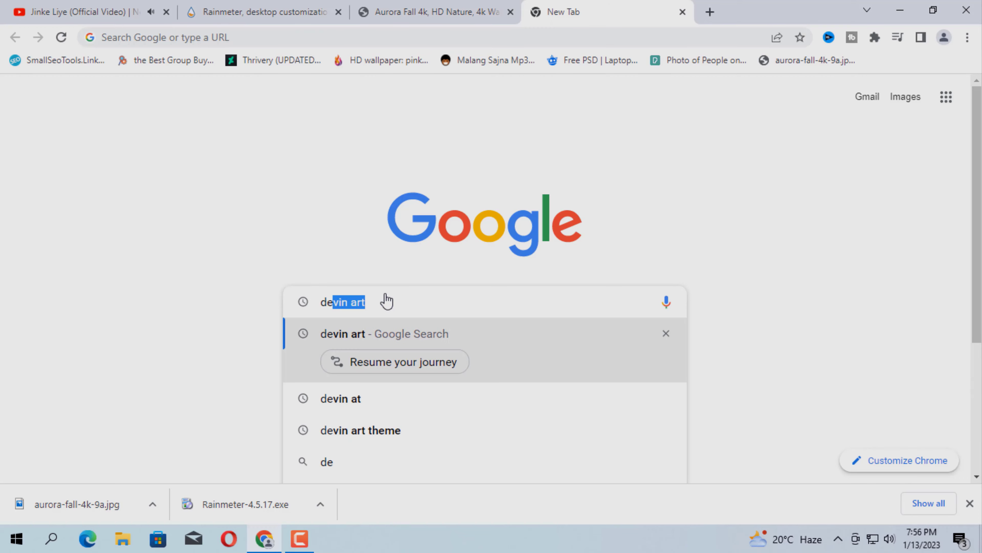
type("viantart.com")
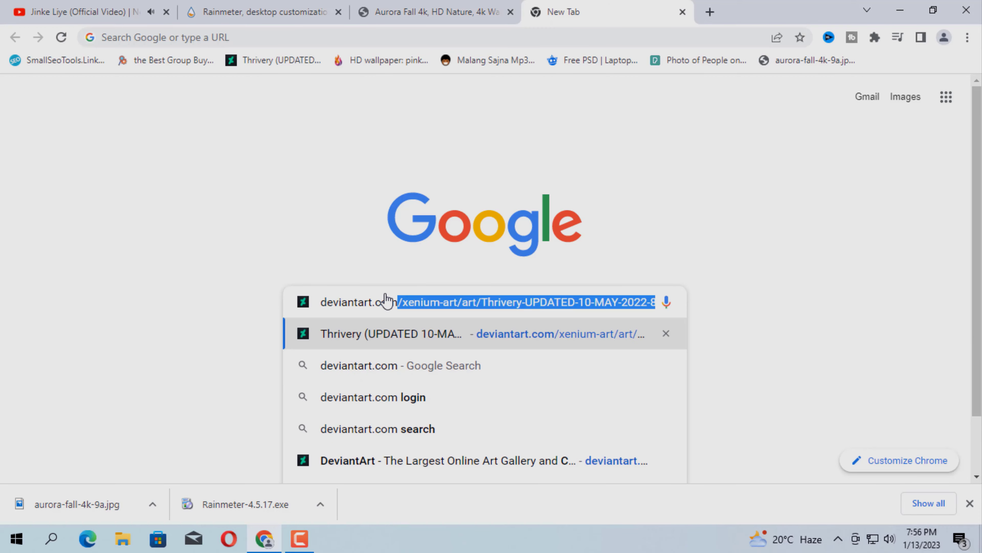
key("Delete")
key("Return")
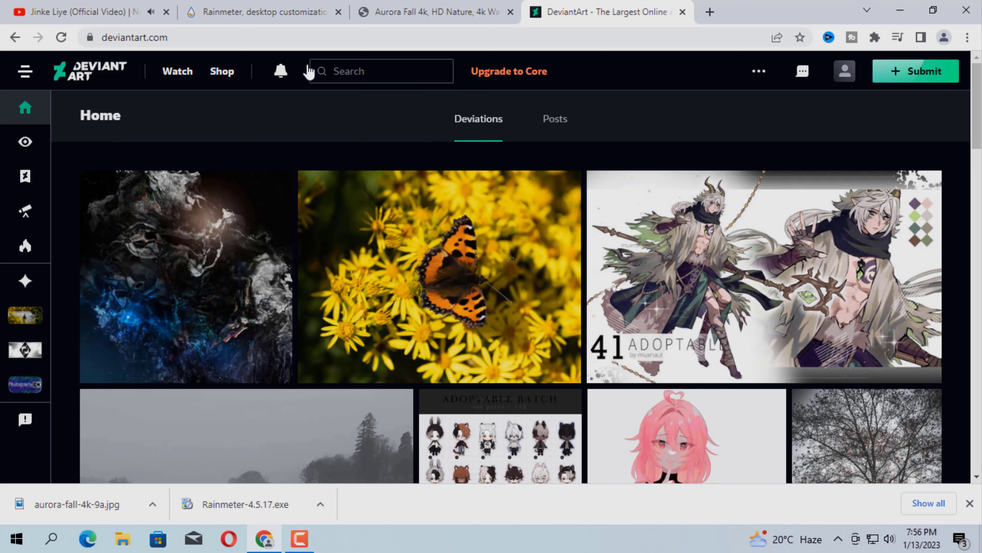
- Search DeviantArt for "xenium-art" and open the Thrivery (UPDATED 10-MAY-2022) skin page
left_click(389, 82)
type("xenium-art")
key("Return")
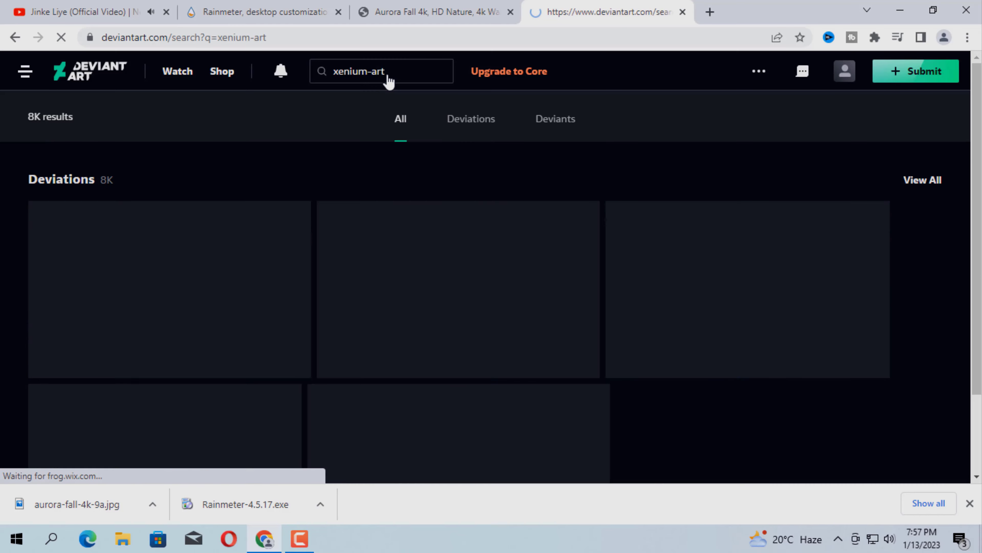
scroll(650, 252, "down", 4)
scroll(653, 263, "down", 4)
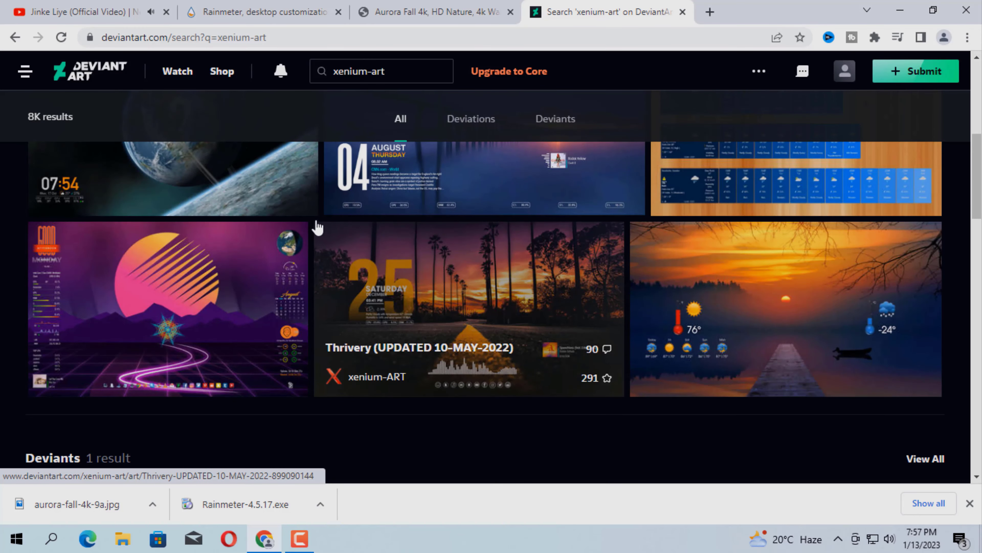
mouse_move(311, 221)
left_mouse_down()
mouse_move(477, 348)
mouse_move(625, 397)
left_mouse_up()
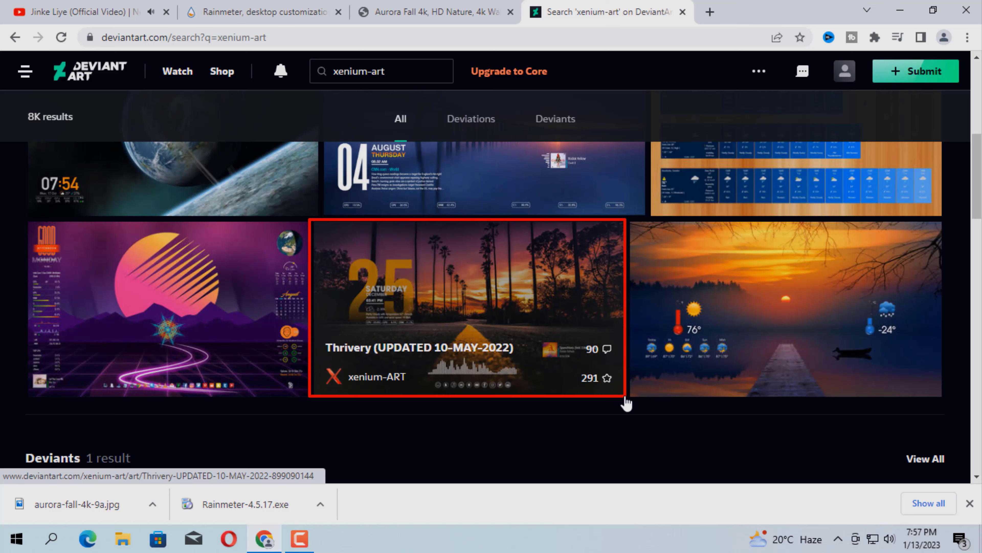
left_click(514, 327)
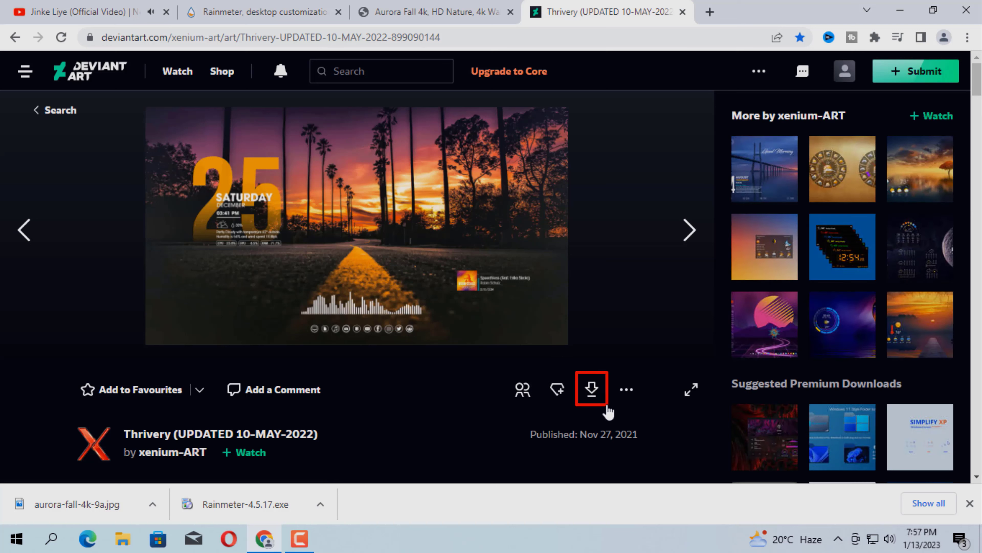
- Download the Thrivery .rmskin file and check it in the Downloads folder, minimizing the folder window when done
left_click(592, 391)
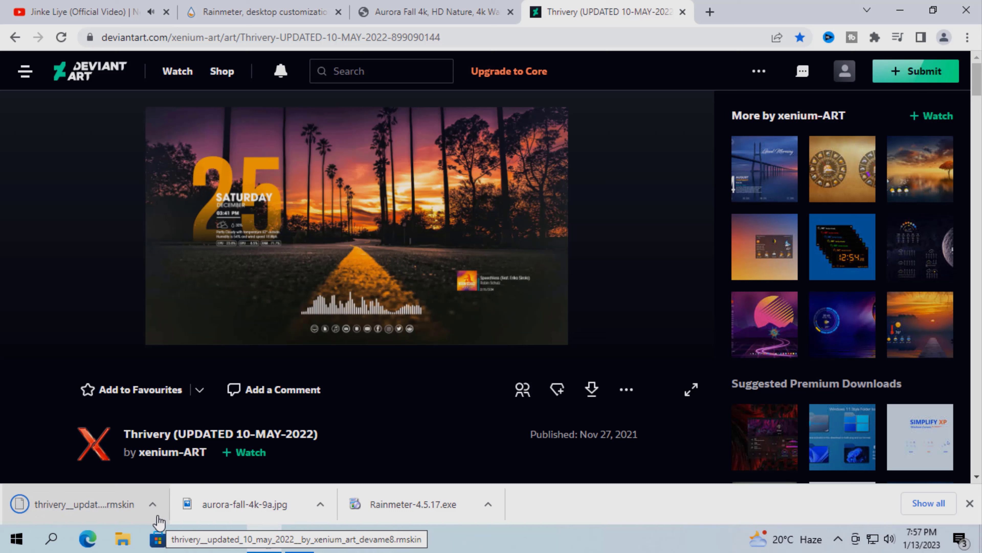
left_click(153, 504)
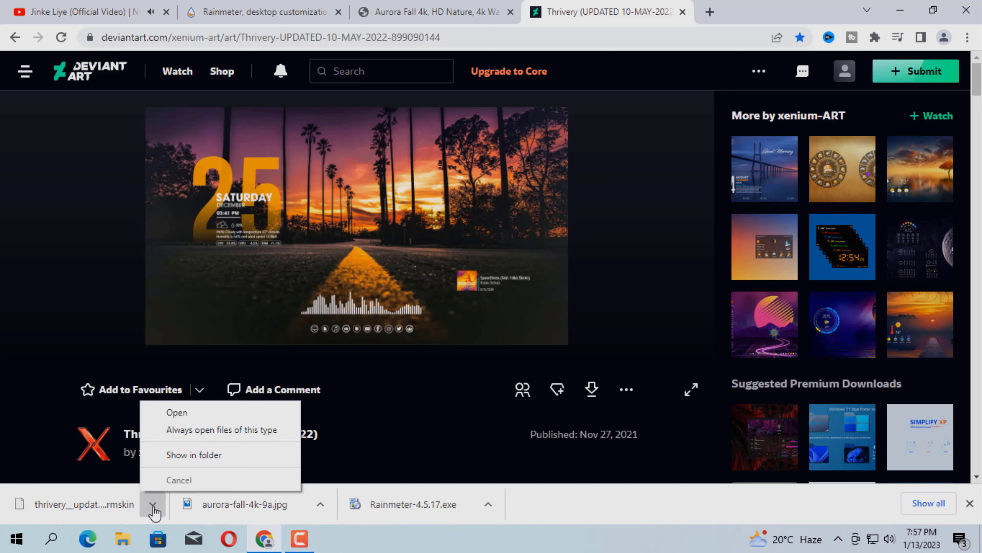
left_click(177, 455)
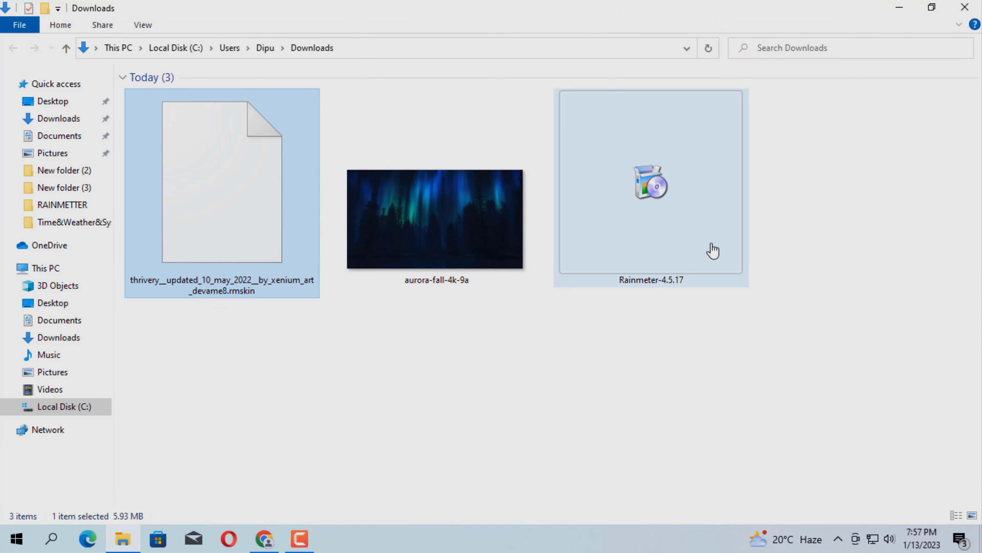
left_click(900, 8)
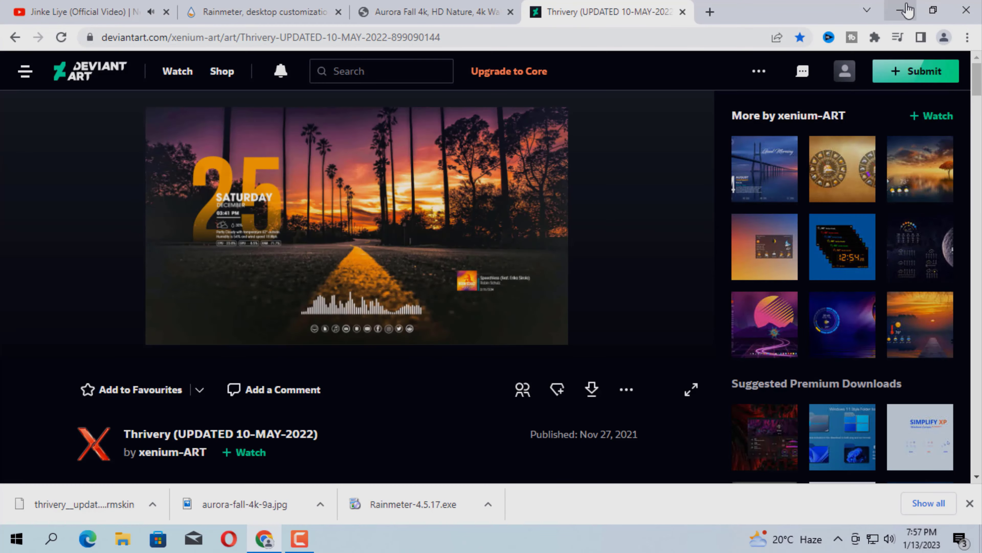
- Minimize the browser and hide all icons on the desktop
left_click(905, 9)
right_click(344, 3)
mouse_move(388, 10)
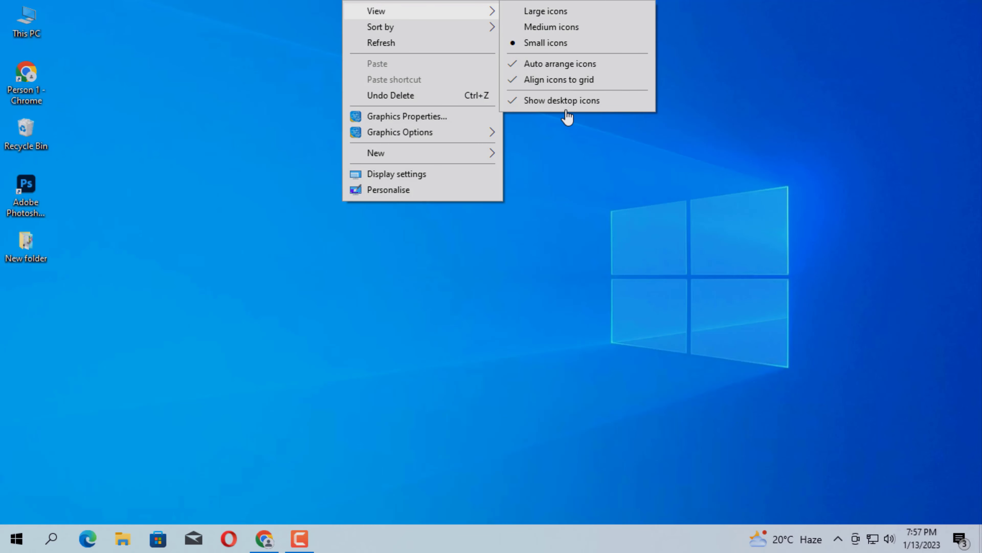
left_click(555, 101)
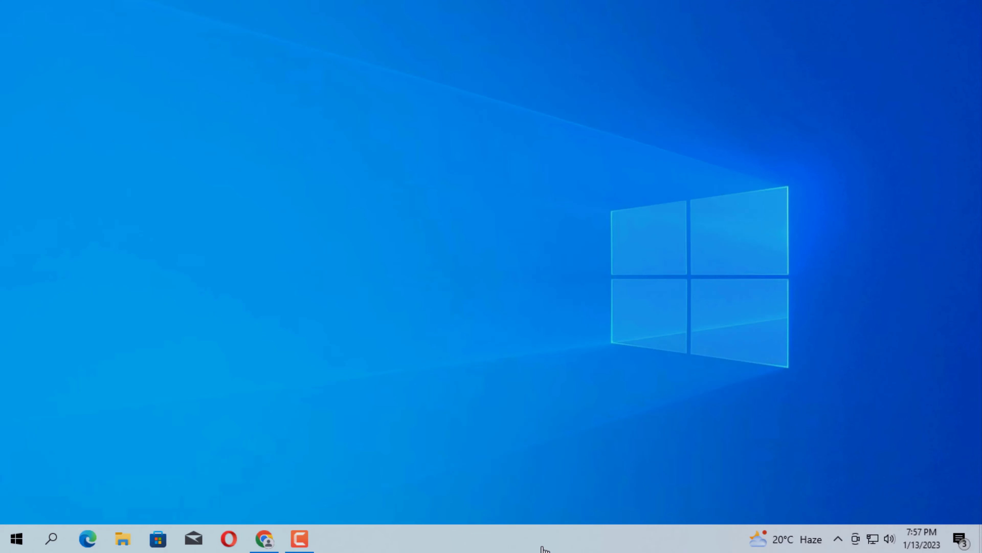
- Set the taskbar to hide automatically in desktop mode and close the Settings window
right_click(543, 549)
left_click(604, 528)
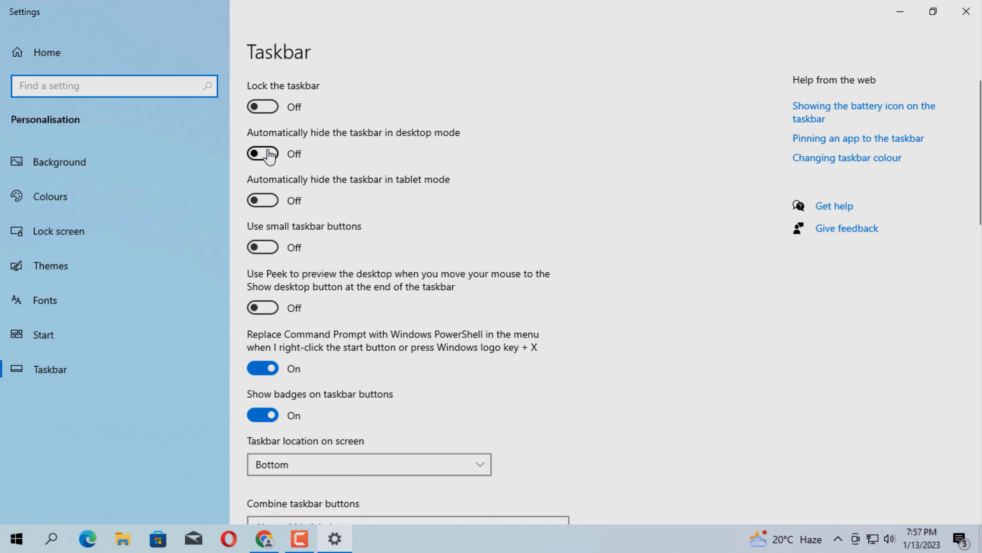
left_click(264, 154)
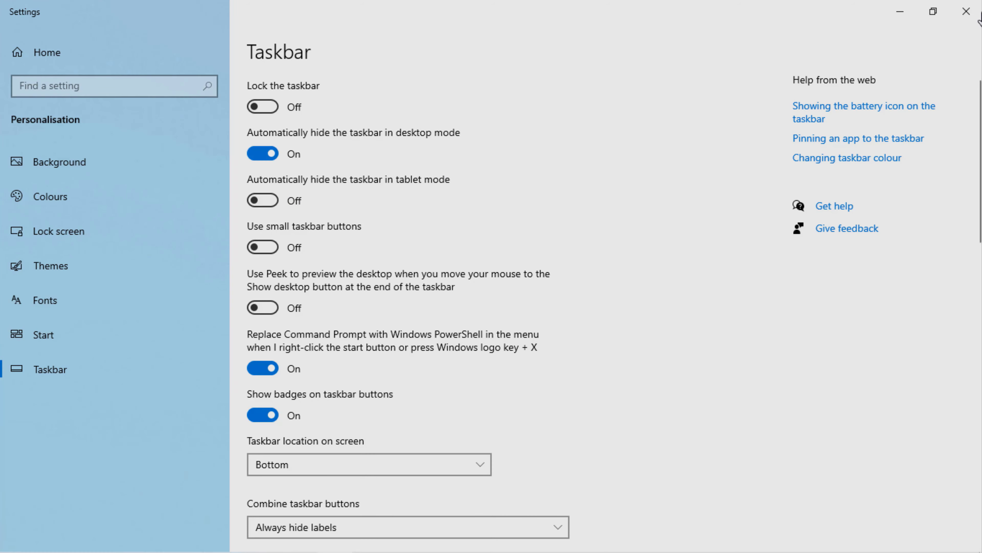
left_click(966, 11)
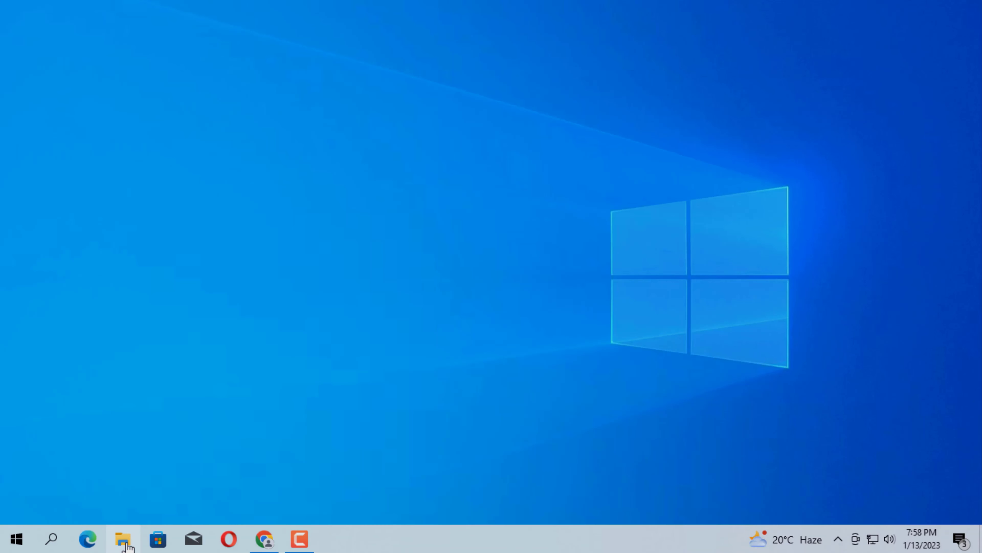
- Run Rainmeter-4.5.17 from the Downloads folder and complete a standard English installation in C:\Program Files\Rainmeter with Rainmeter launching at the end
left_click(125, 542)
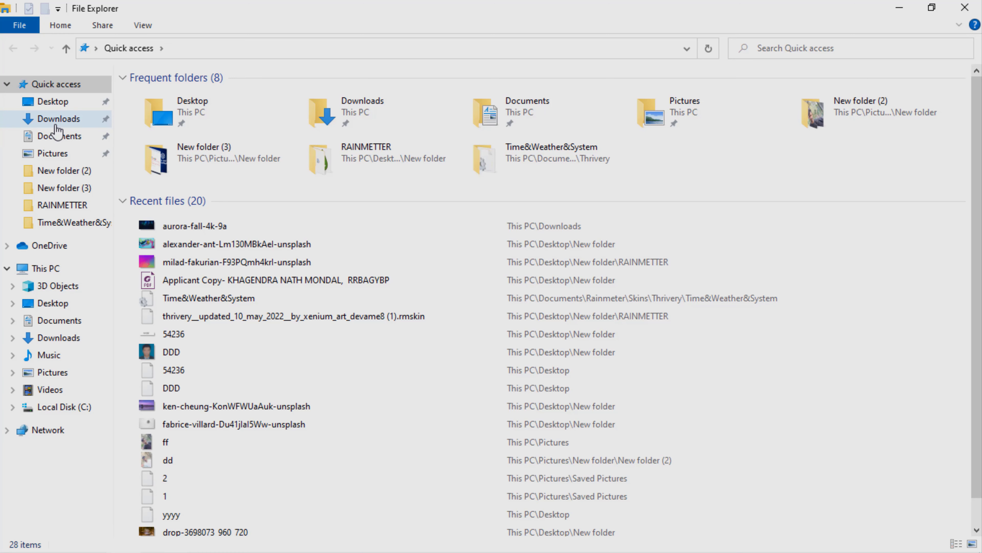
left_click(56, 127)
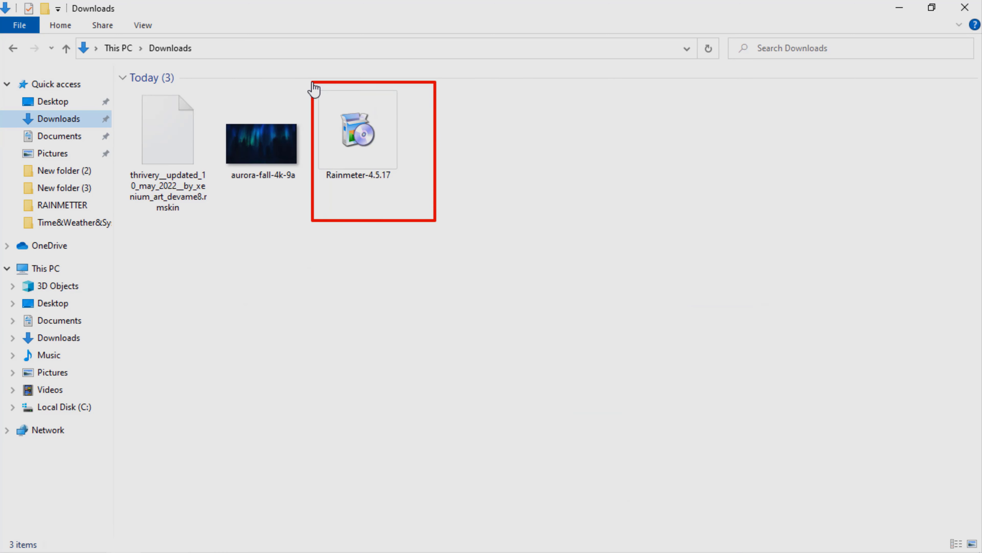
left_click(351, 123)
double_click(352, 128)
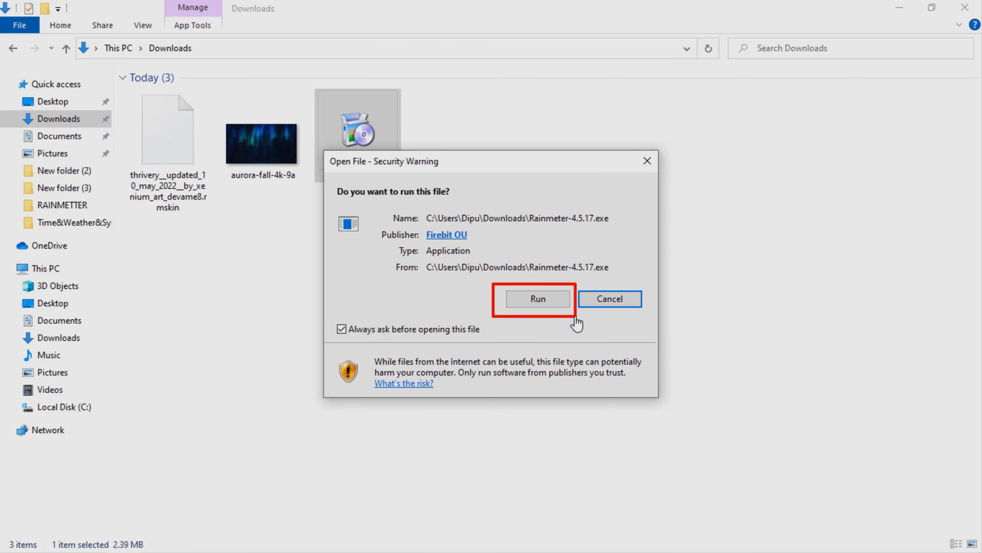
left_click(542, 298)
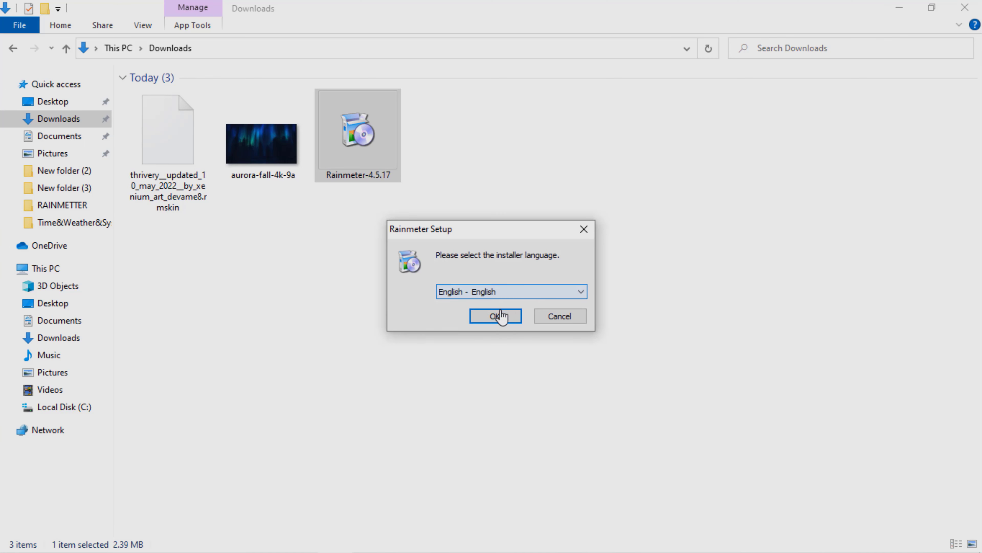
left_click(504, 320)
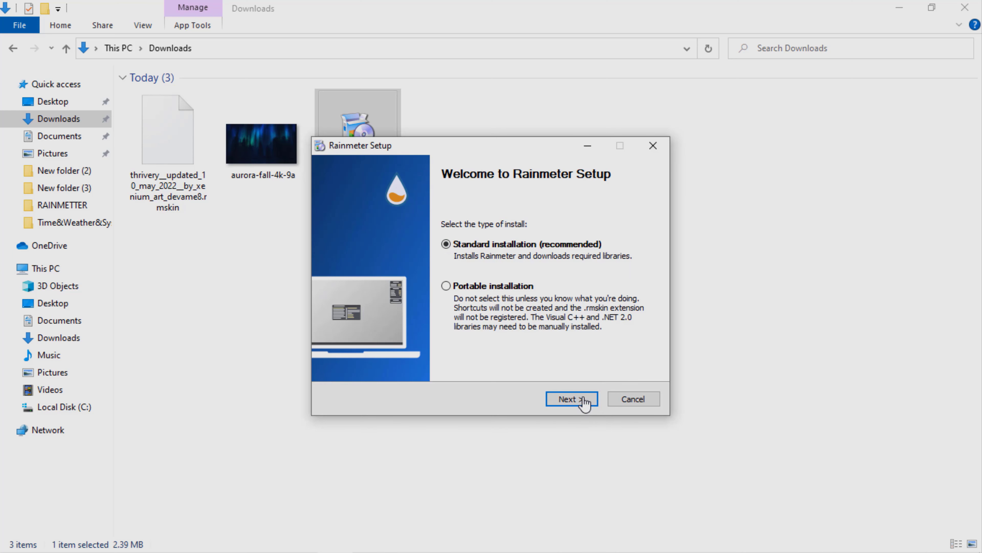
left_click(580, 398)
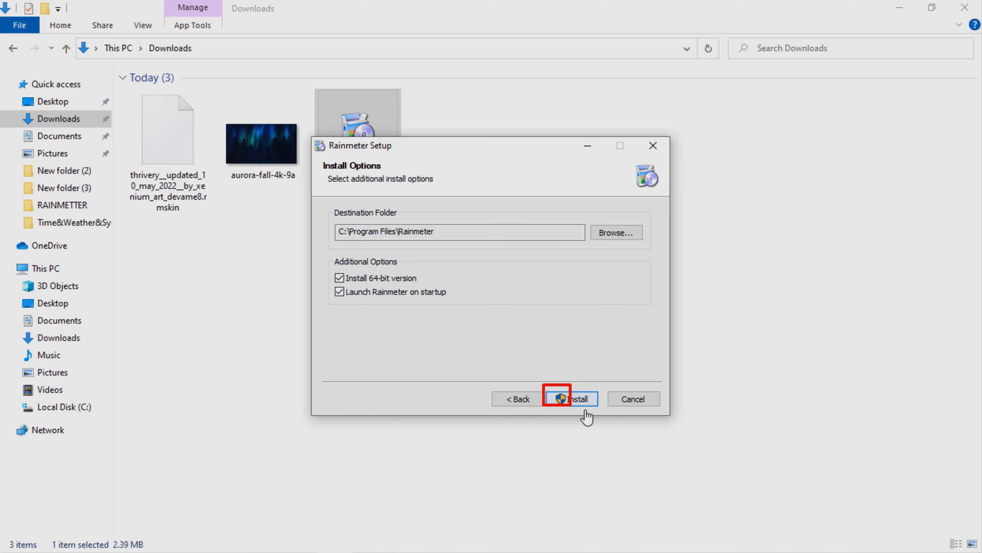
left_click(591, 404)
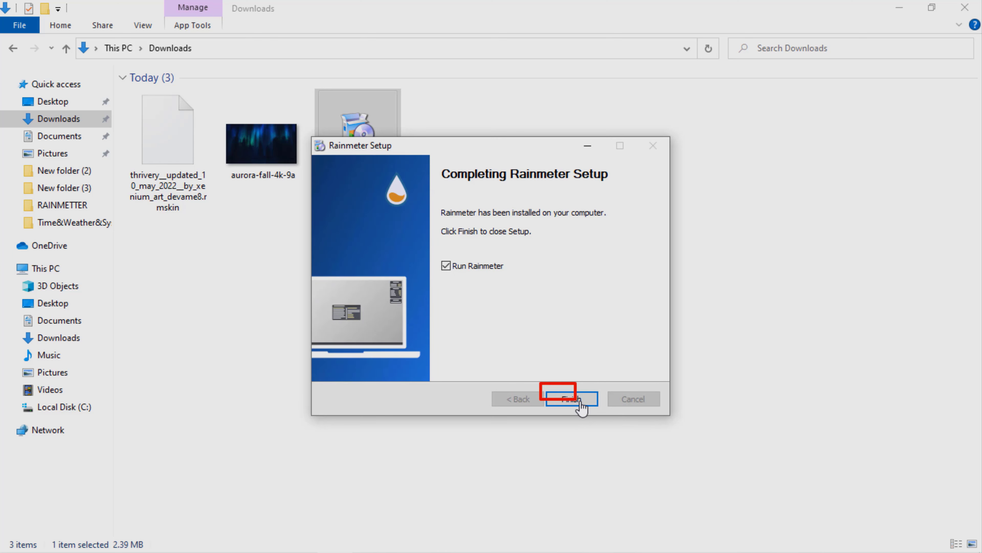
left_click(585, 401)
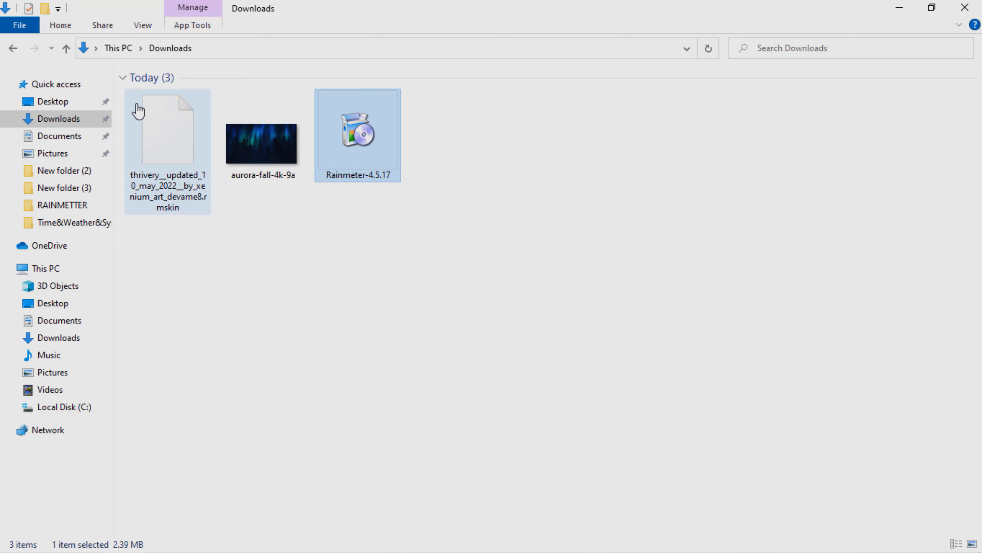
- Install the Thrivery skin from its .rmskin file in the Downloads folder
double_click(157, 131)
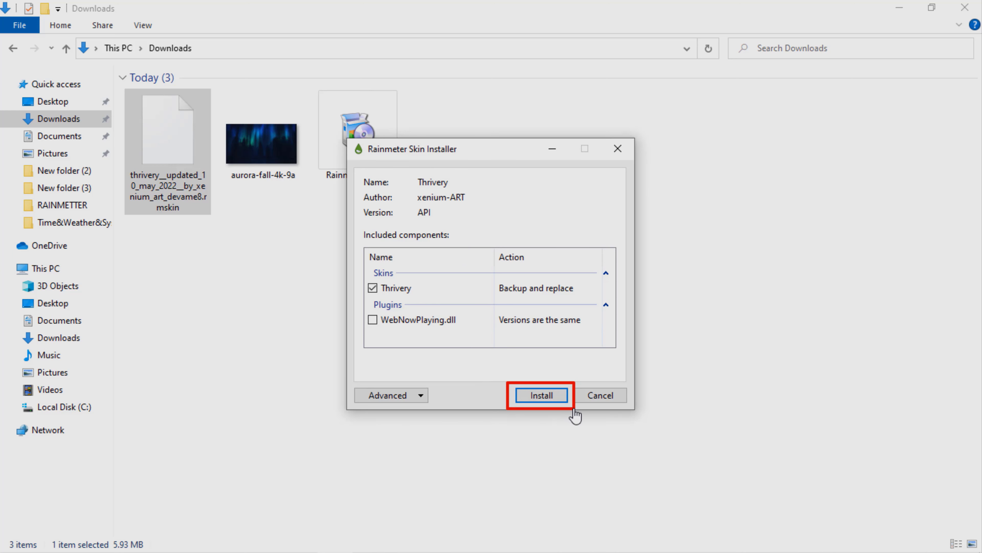
left_click(549, 398)
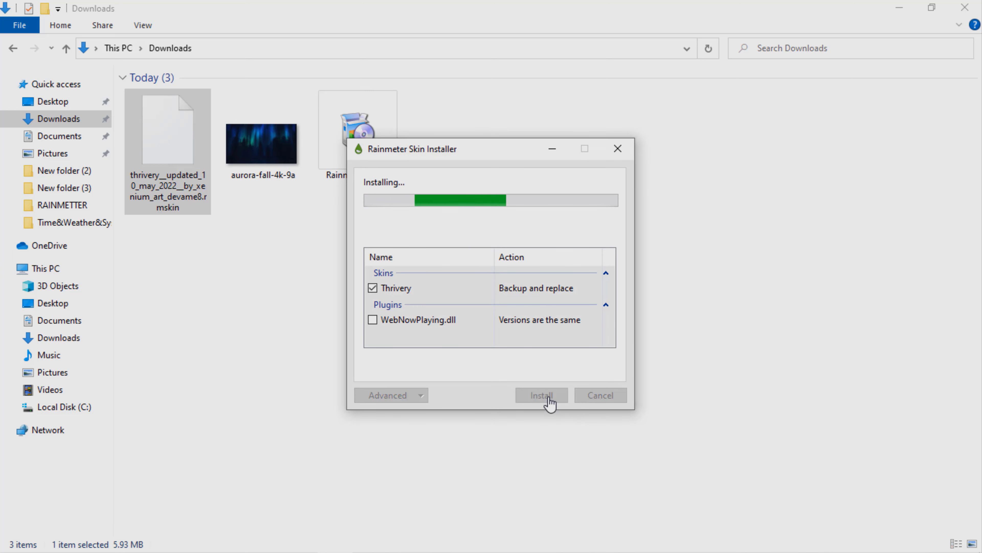
- Set the aurora-fall-4k-9a image as the desktop background and close the Downloads folder window
mouse_move(328, 230)
left_mouse_down()
mouse_move(264, 178)
mouse_move(210, 108)
mouse_move(218, 90)
left_mouse_up()
left_click(252, 145)
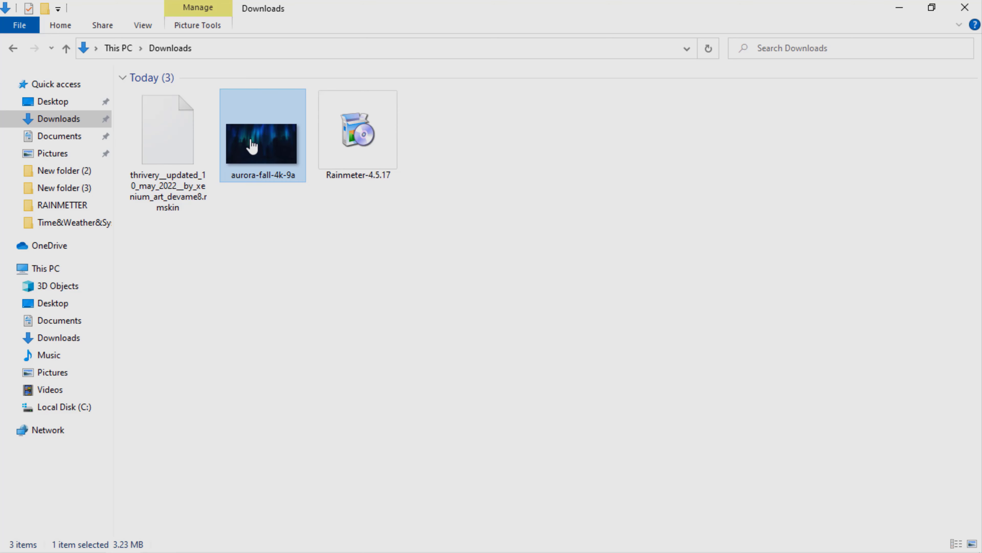
right_click(252, 145)
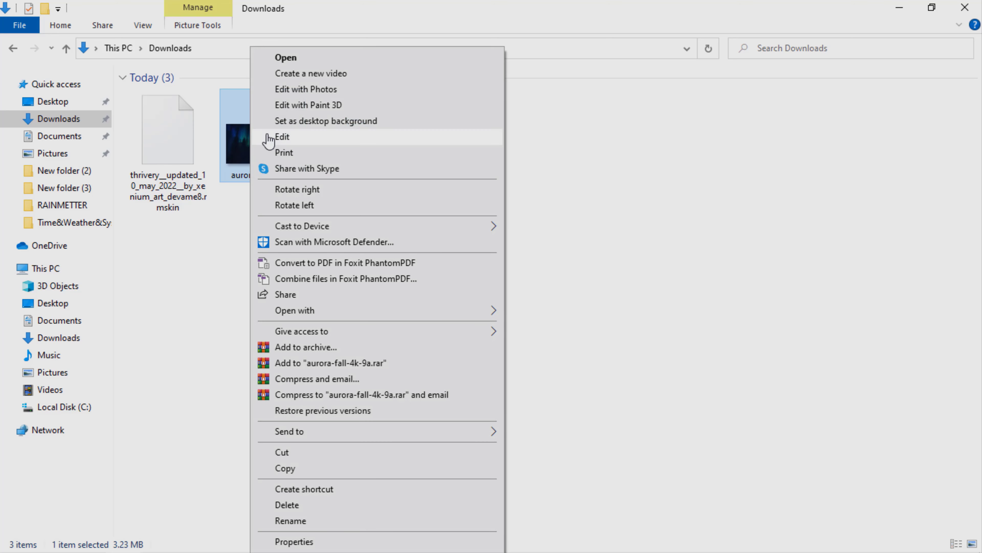
left_click(294, 122)
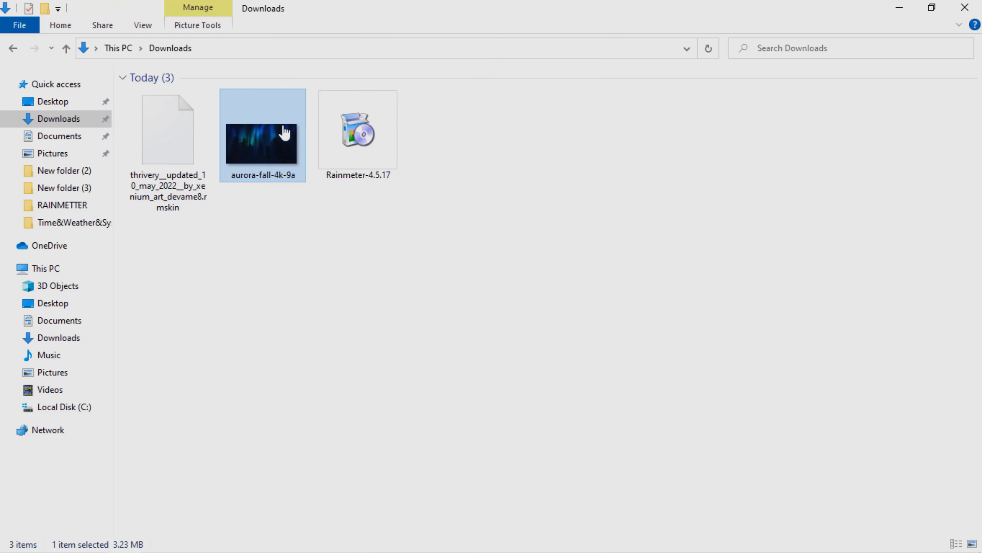
left_click(969, 7)
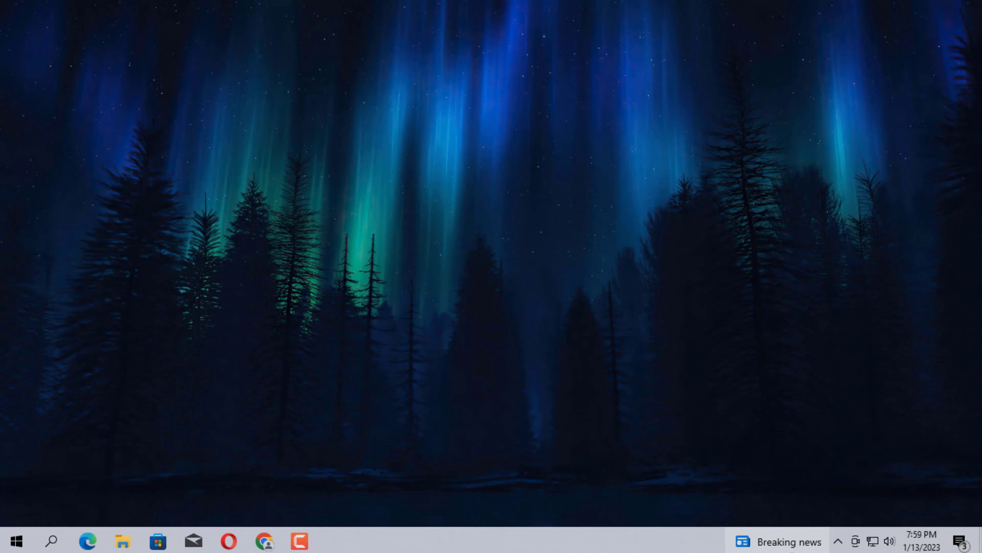
- Open the Rainmeter manager, load Thrivery's Time&Weather&System.ini skin and move the manager window clear of the widget
left_click(838, 541)
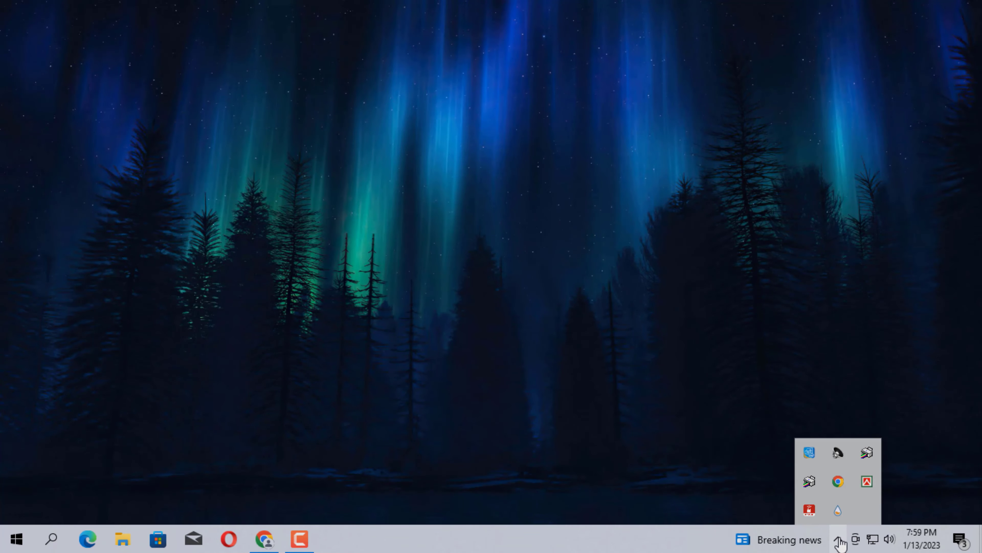
left_click(837, 510)
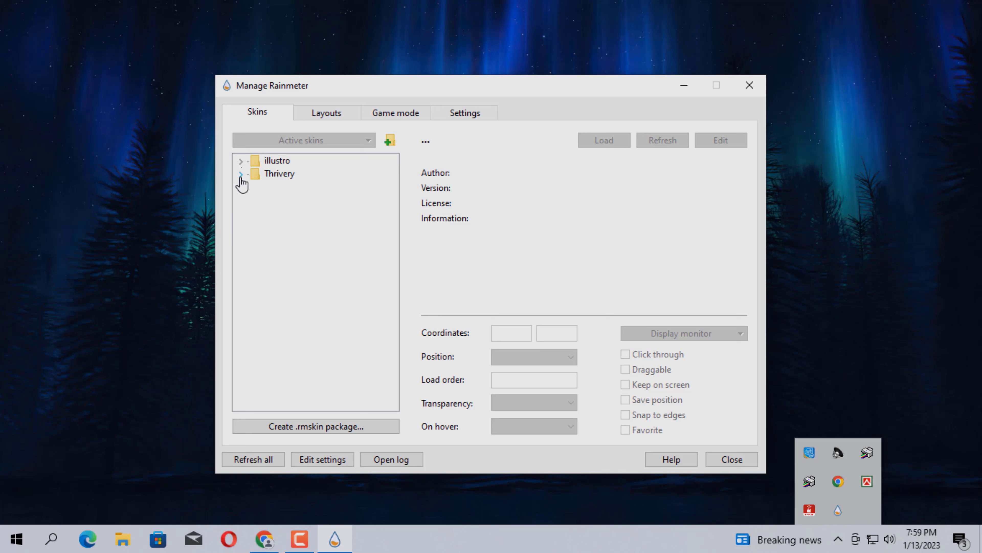
left_click(240, 175)
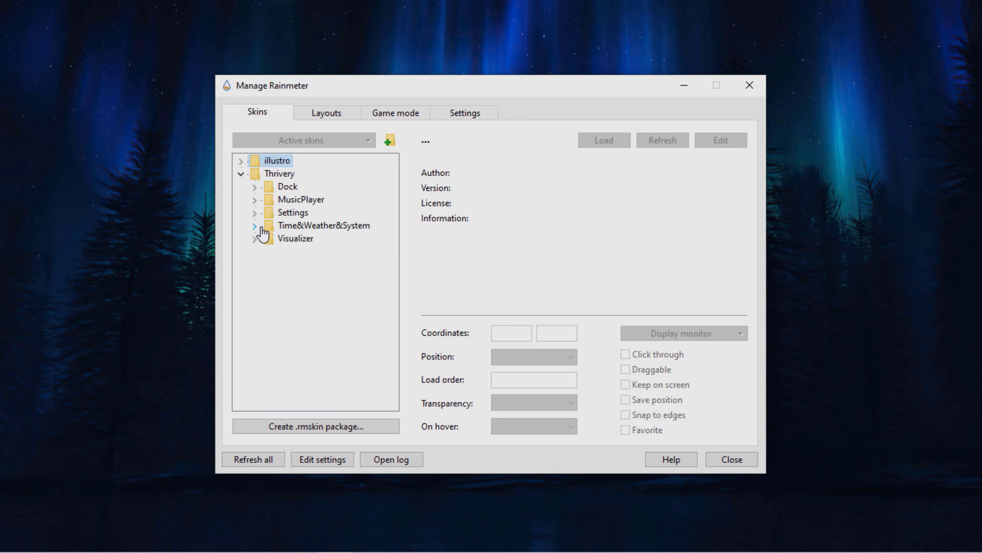
left_click(256, 227)
left_click(316, 239)
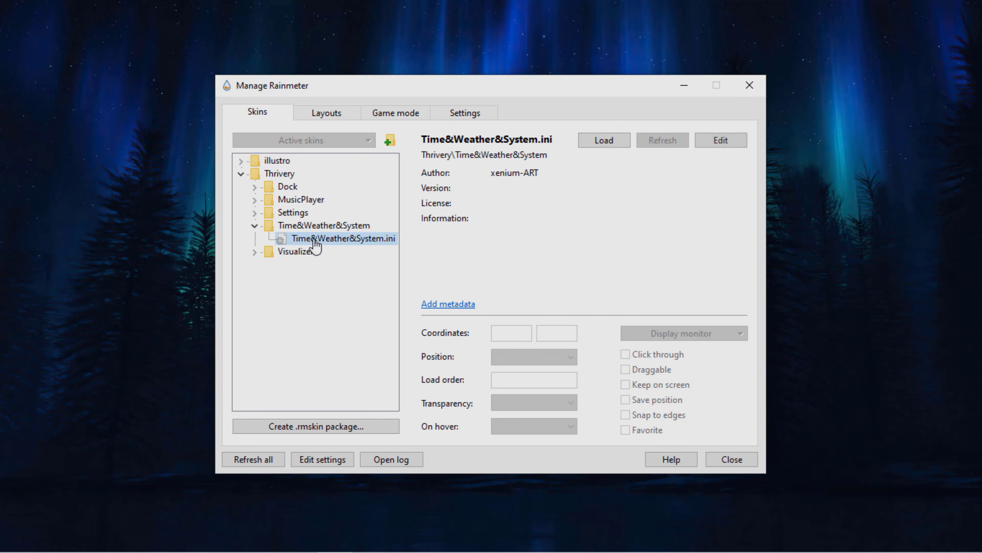
left_click(609, 149)
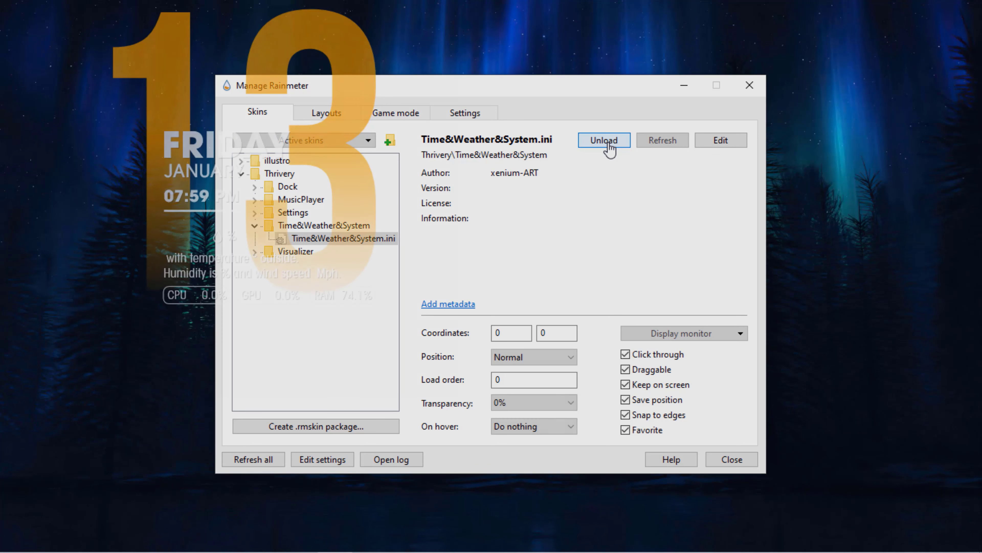
left_click_drag(501, 88, 674, 126)
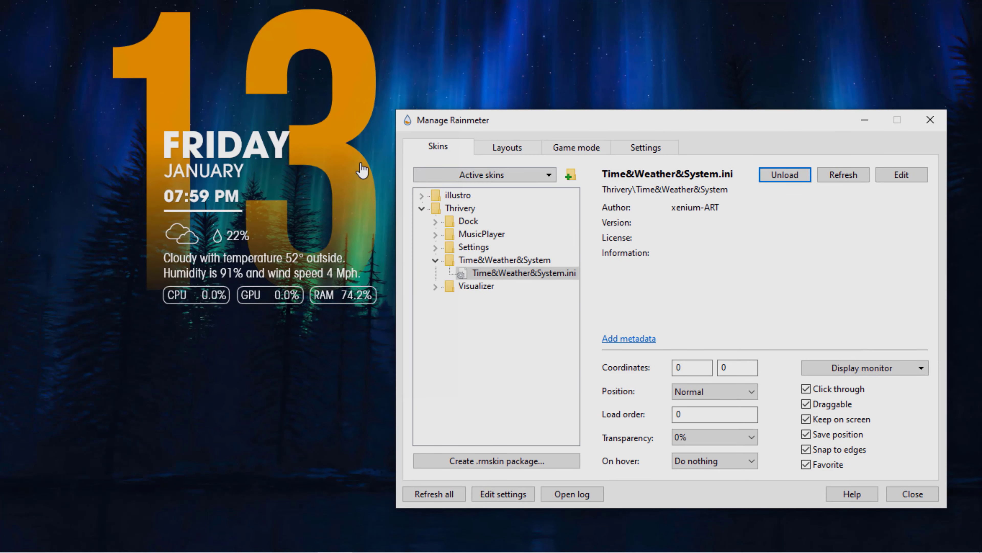
- Turn off Click through and Favorite for the Time&Weather&System skin and move the widget down the desktop to about Y 76
left_click(321, 173)
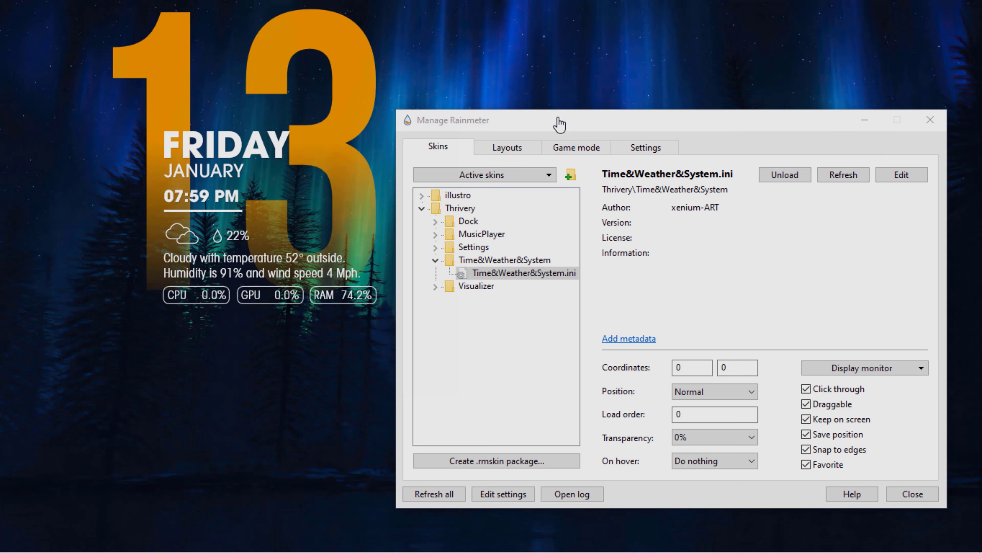
left_click(807, 390)
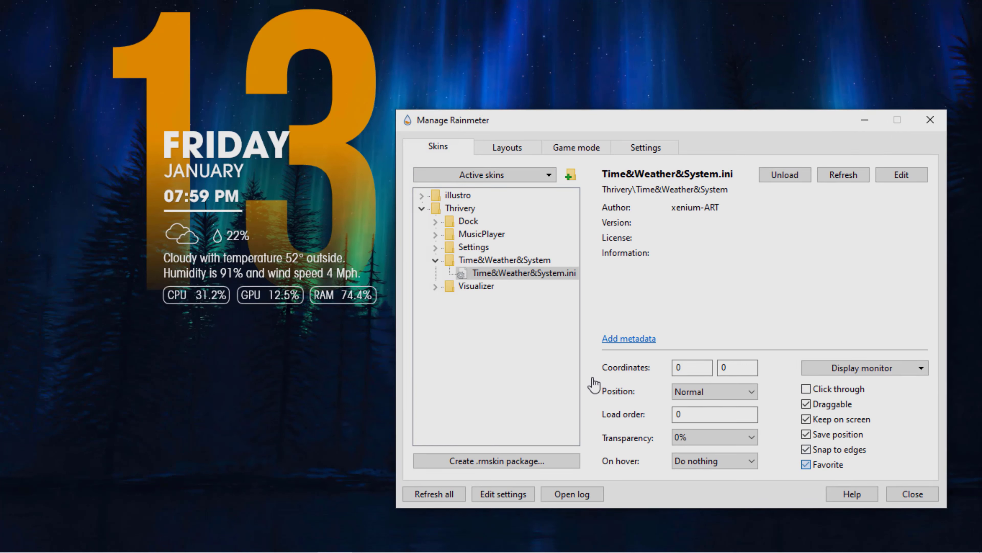
left_click_drag(213, 149, 215, 203)
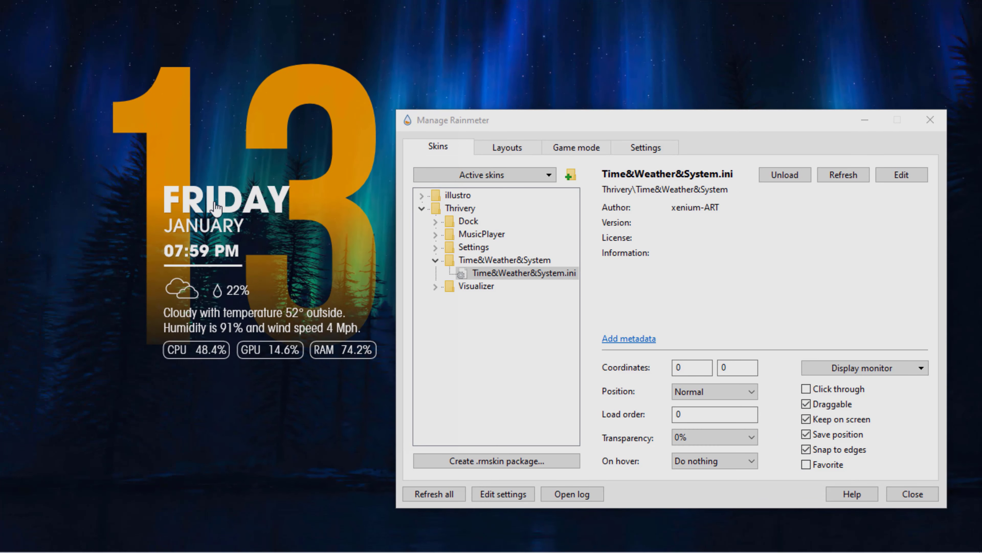
- Open Time&Weather&System.ini for editing, find "font", and set MeterDay's FontSize to (#size#*450) and its Y to (#size#*-60)
left_click(919, 182)
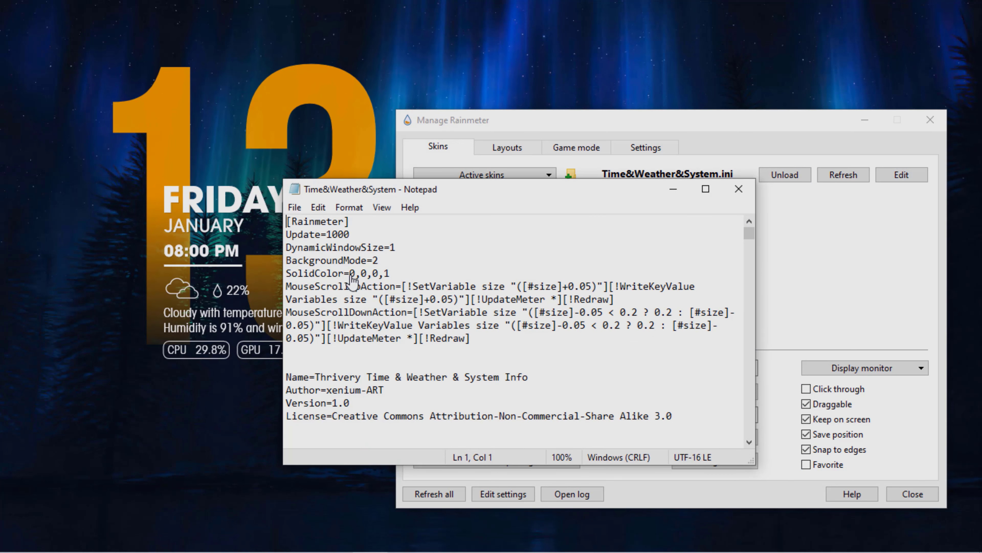
key("ctrl+f")
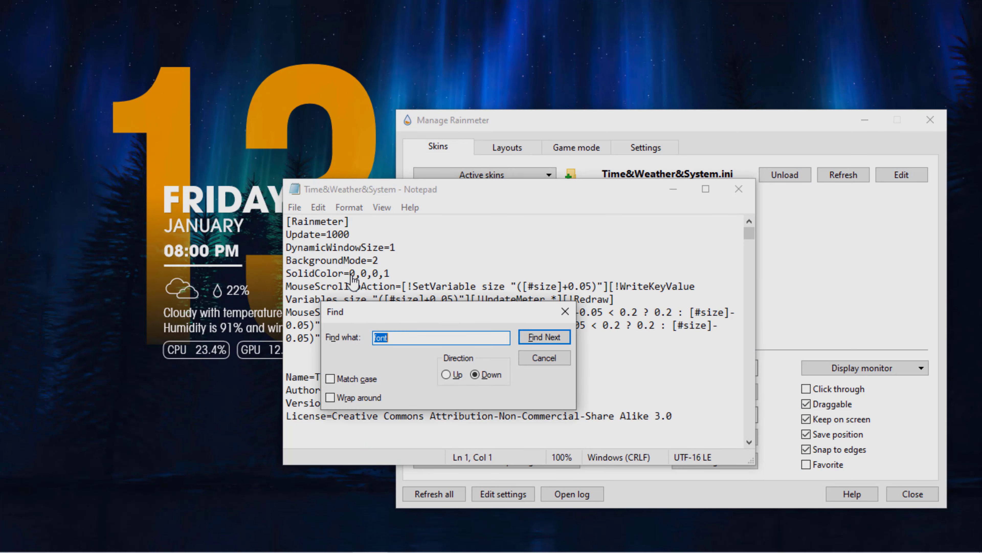
key("Return")
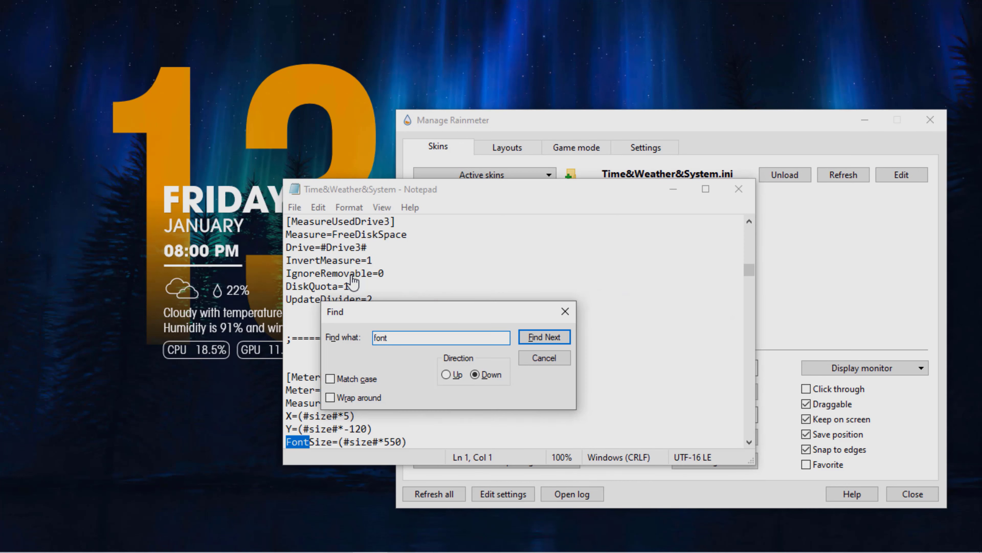
left_click(561, 365)
scroll(415, 376, "down", 1)
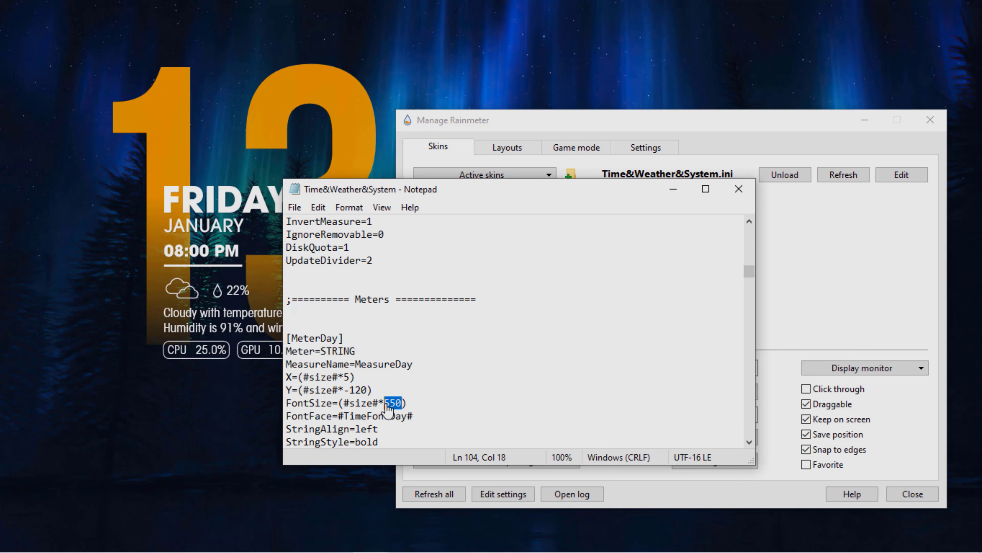
type("45")
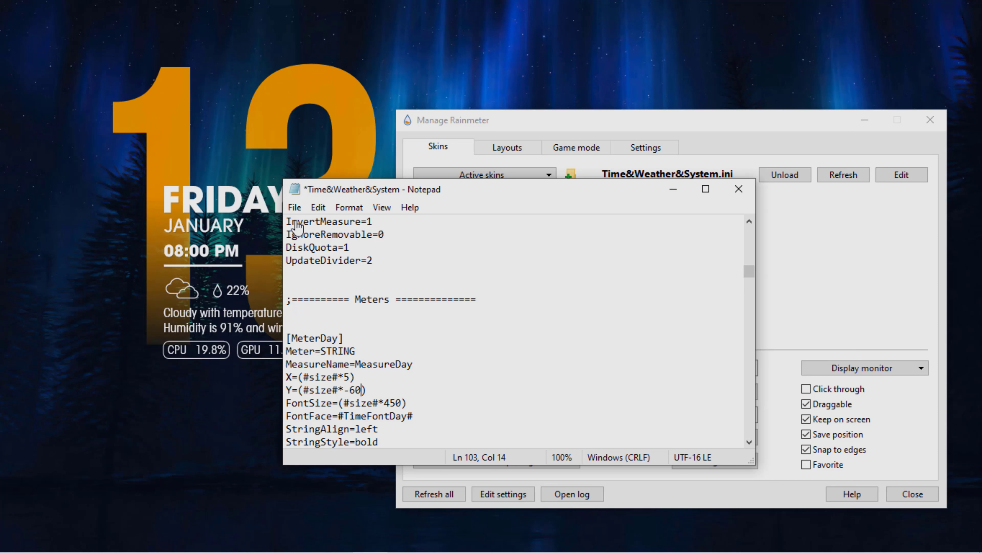
- Save and close the edited Time&Weather&System file and refresh the skin on the desktop
left_click(294, 207)
left_click(313, 273)
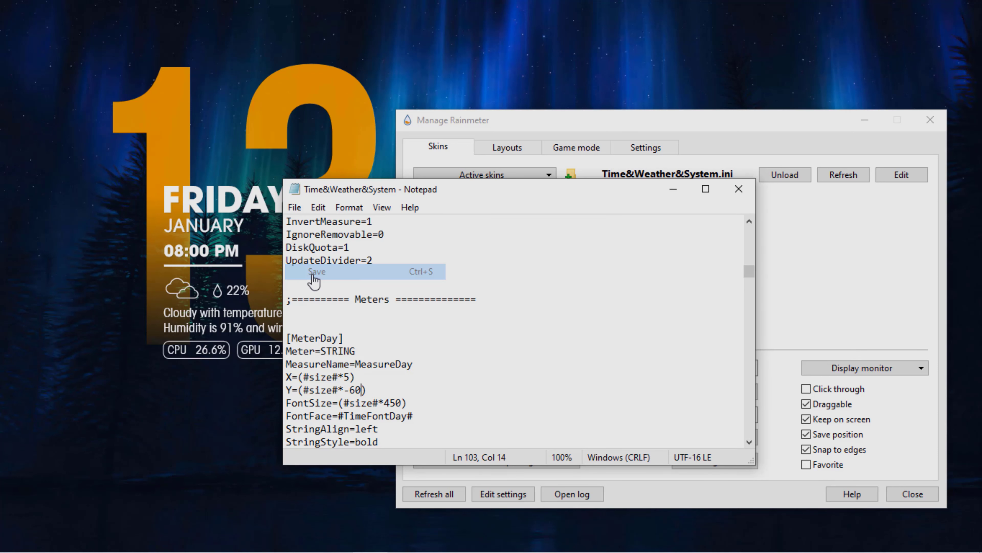
left_click(738, 189)
left_click(843, 176)
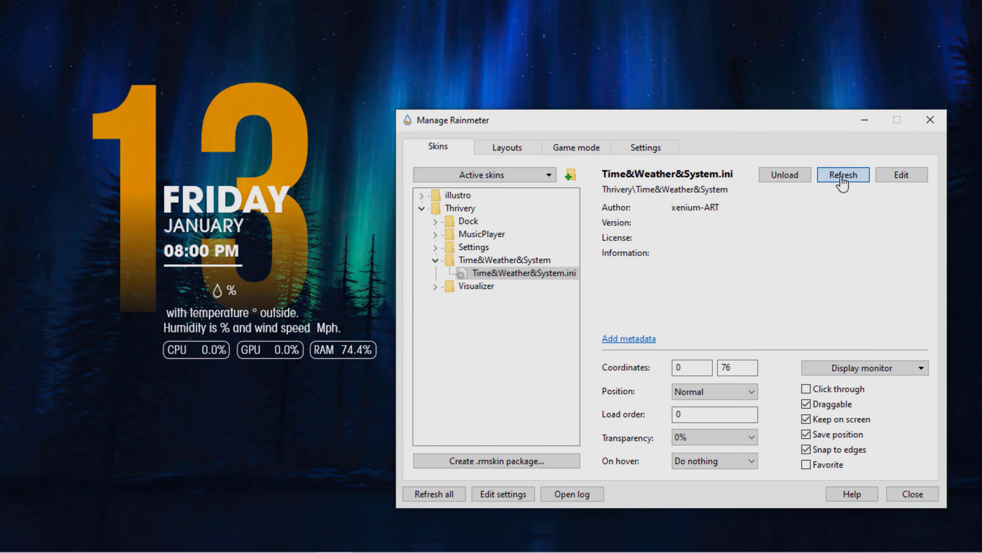
- Move the date widget up to about Y 53 and set the day color in Thrivery's Settings.ini skin to 19.148.223
left_click_drag(266, 188, 203, 168)
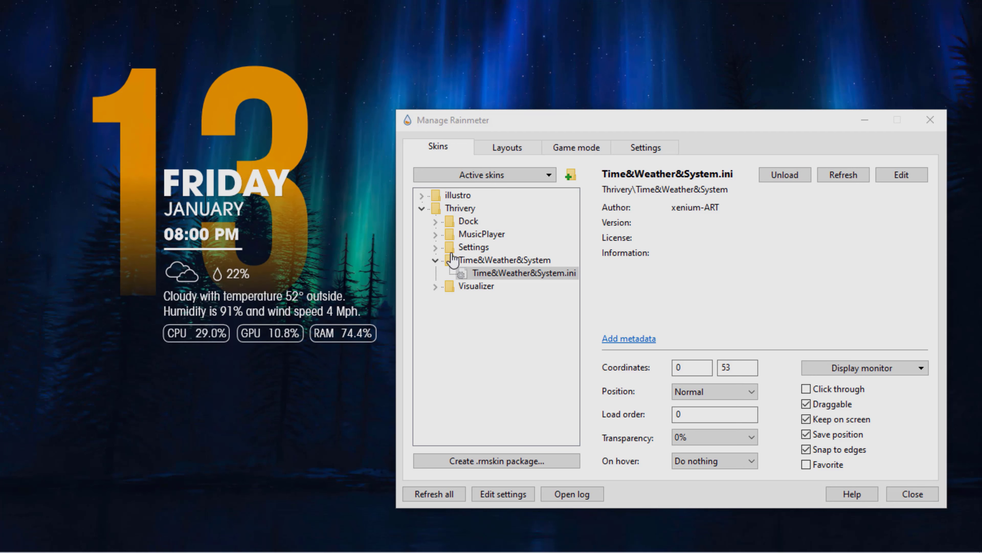
left_click(435, 248)
double_click(491, 260)
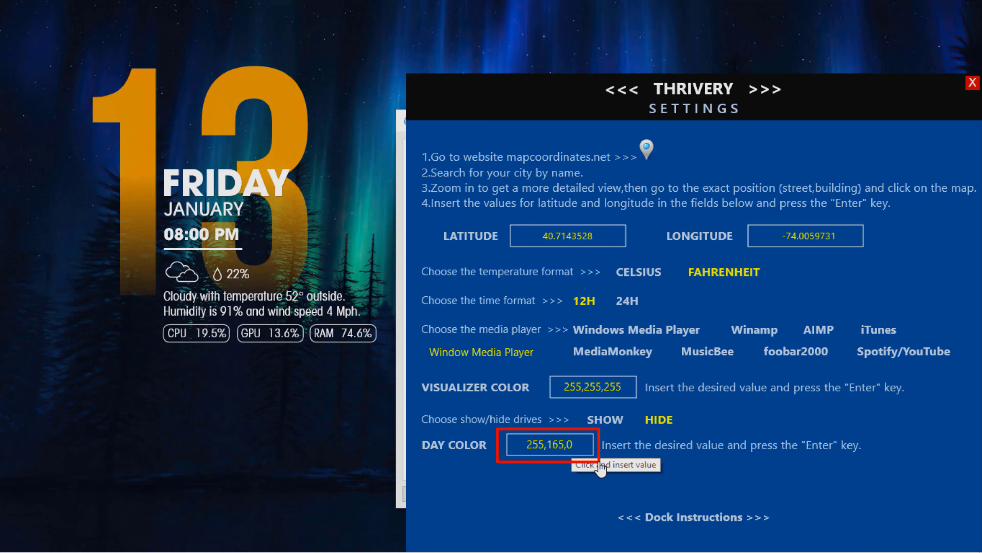
left_click(581, 449)
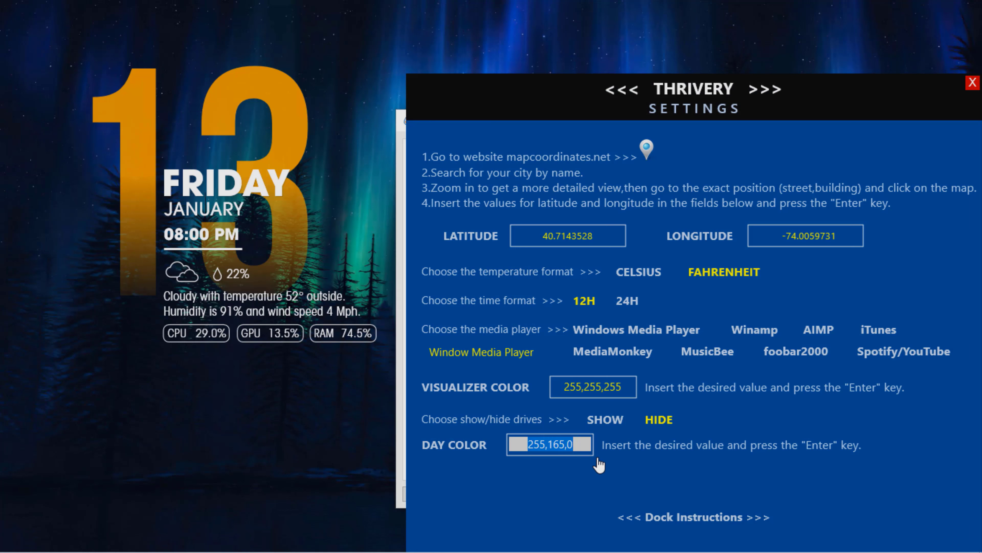
key("BackSpace")
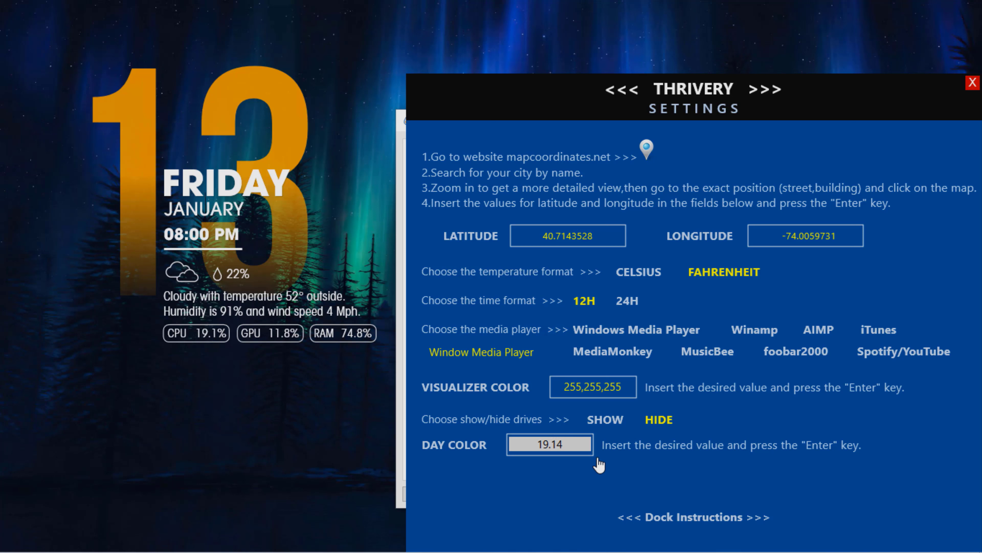
type("19.148.223")
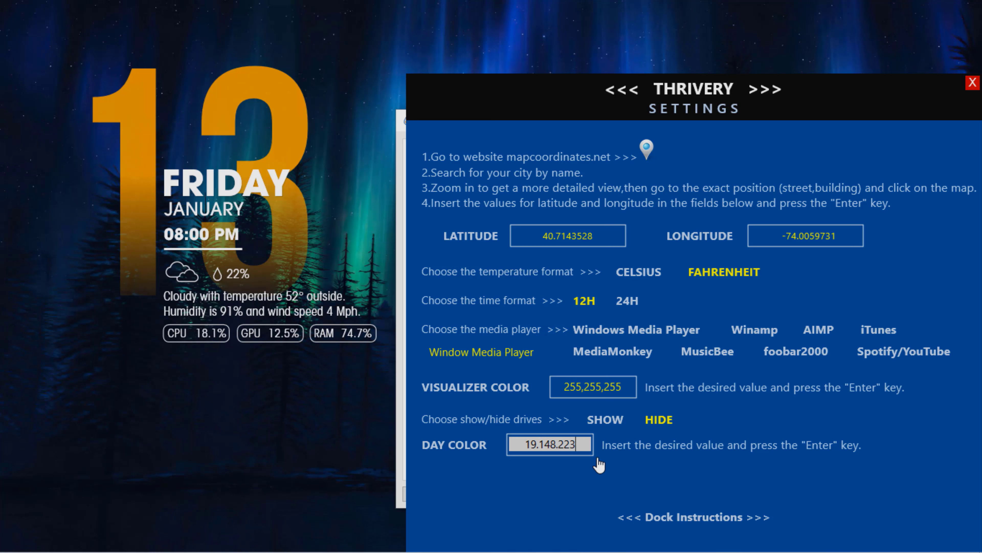
key("Return")
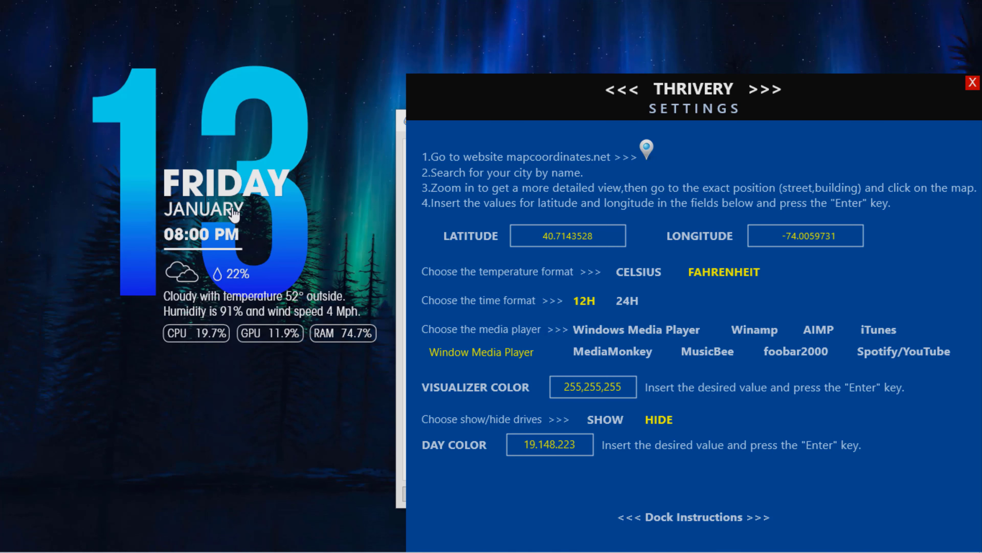
left_click(971, 87)
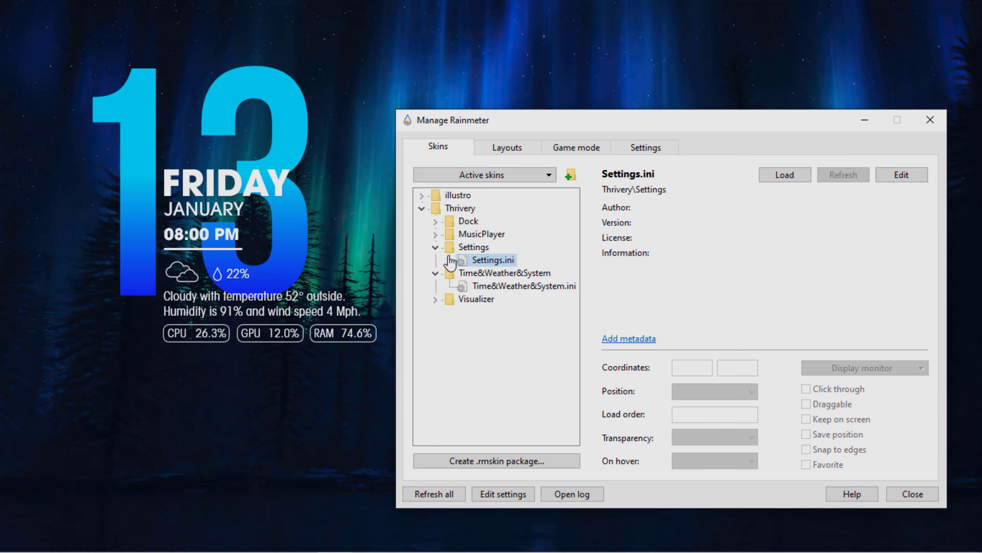
- Load Thrivery's Visualizer.ini skin onto the desktop and close the Rainmeter manager
left_click(437, 249)
left_click(437, 260)
left_click(437, 274)
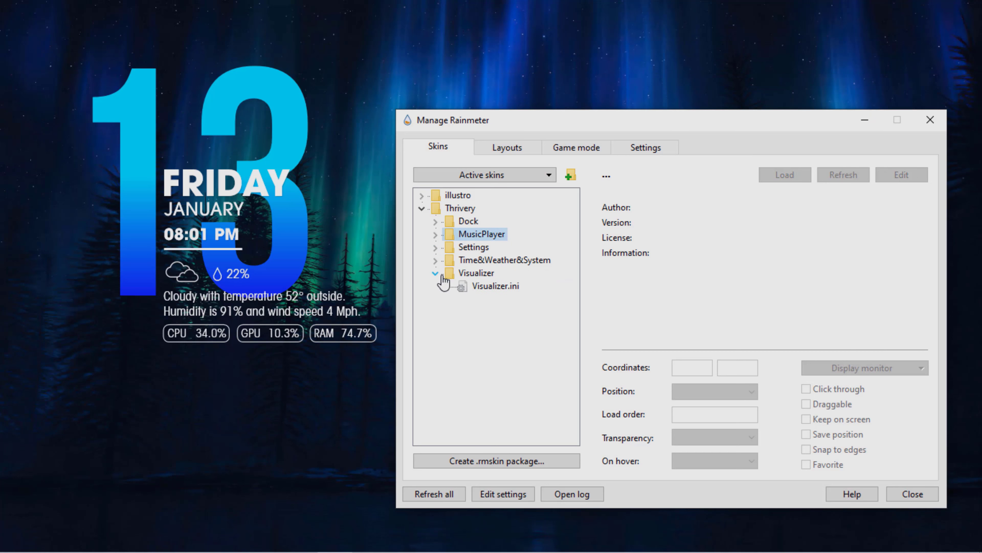
left_click(471, 288)
left_click(784, 174)
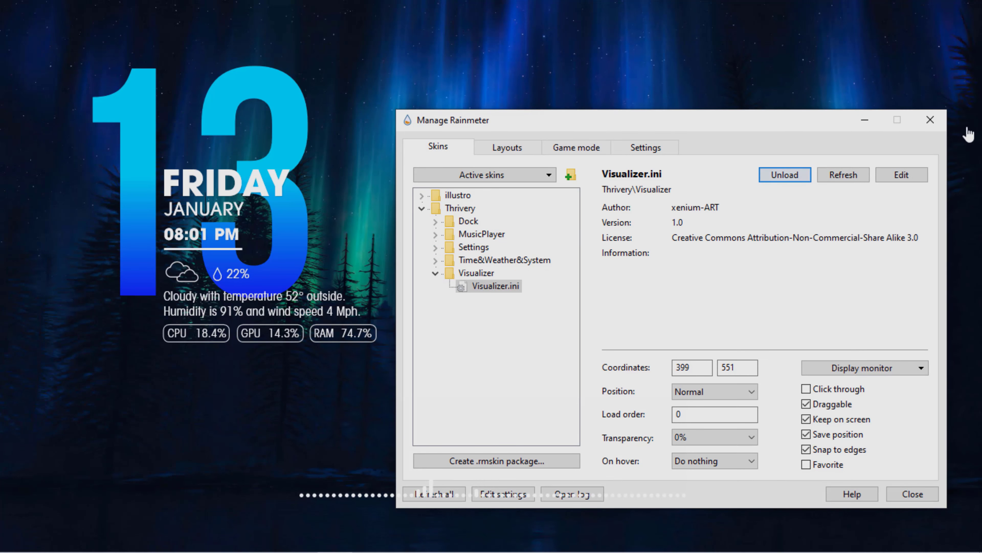
left_click(929, 120)
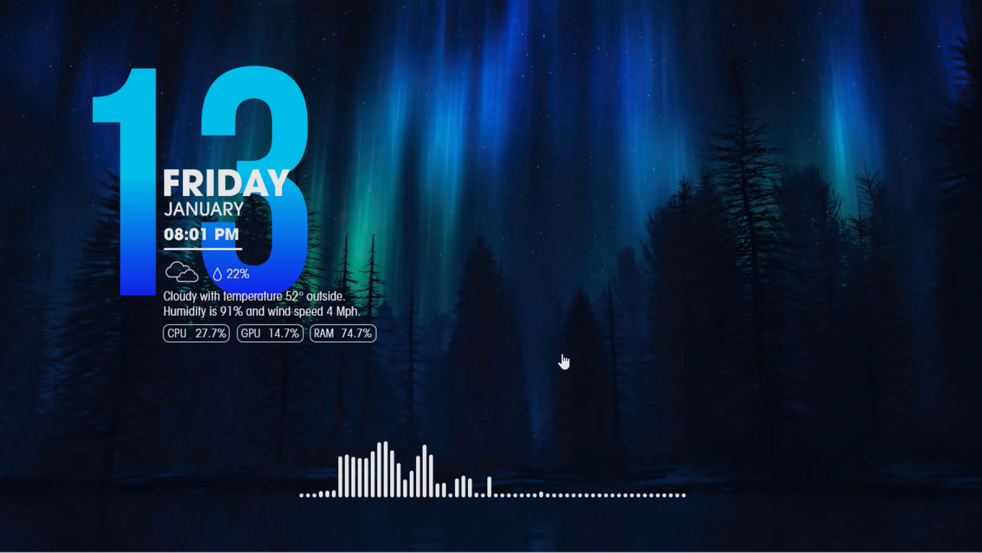
- Switch to Chrome, search Google for "winstep" in a new tab and open the winstep.net website
left_click(264, 541)
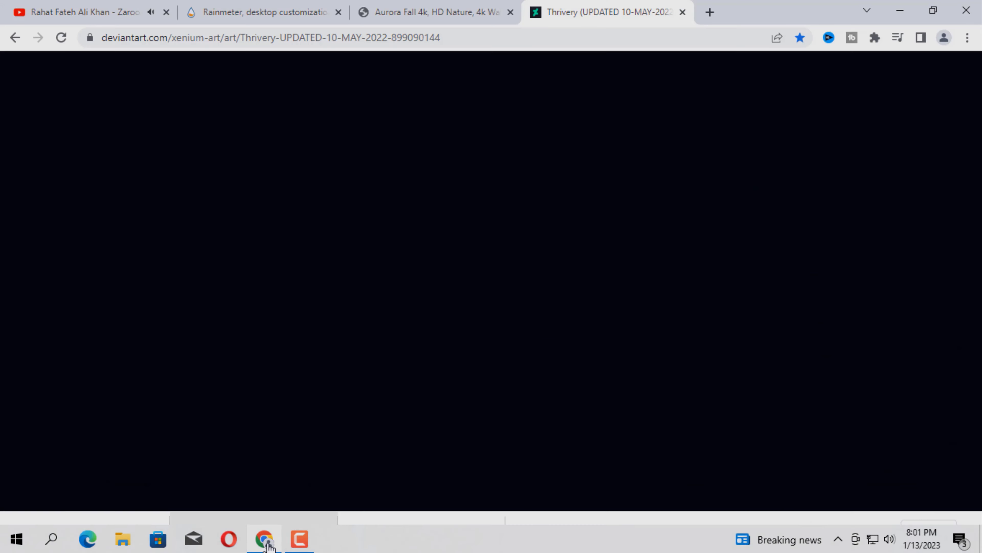
left_click(713, 13)
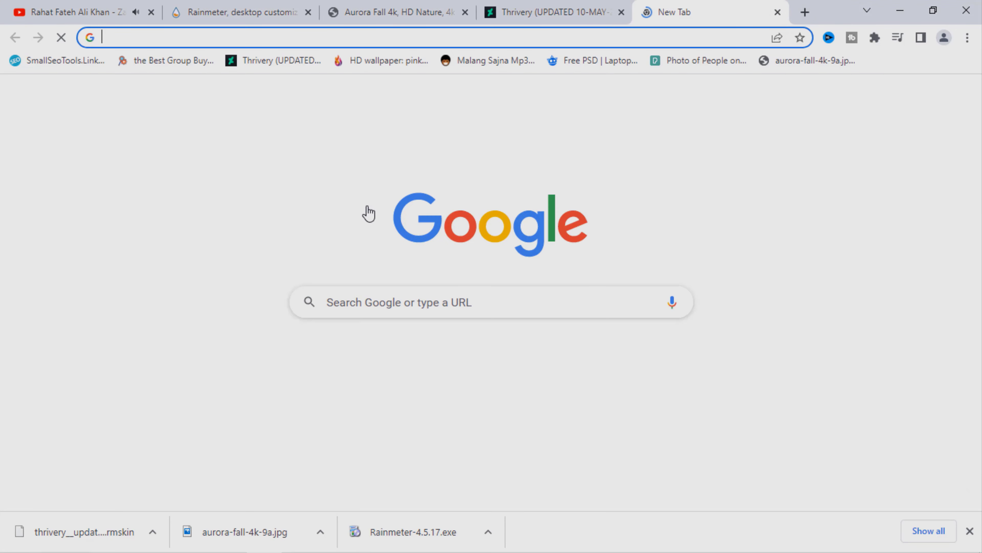
left_click(350, 313)
type("winstep")
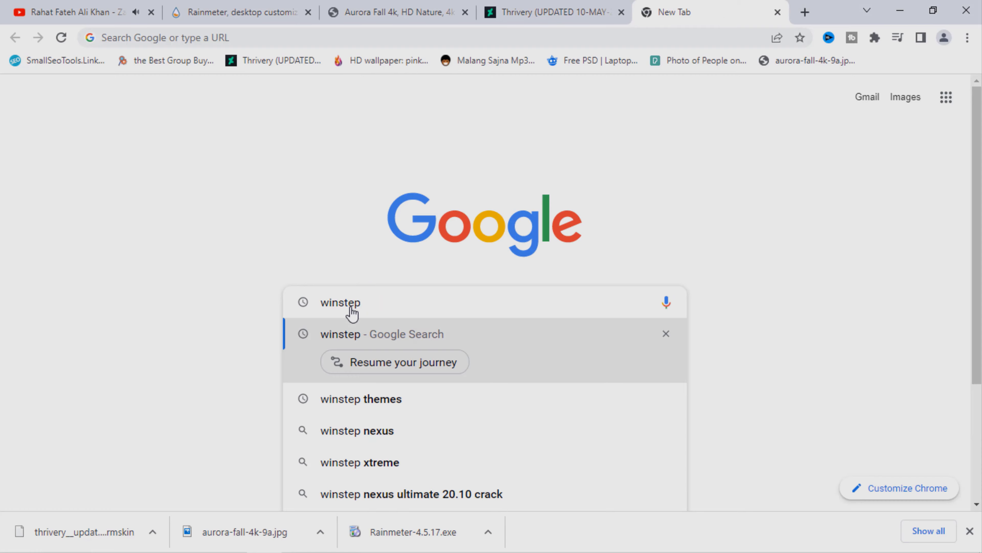
key("Return")
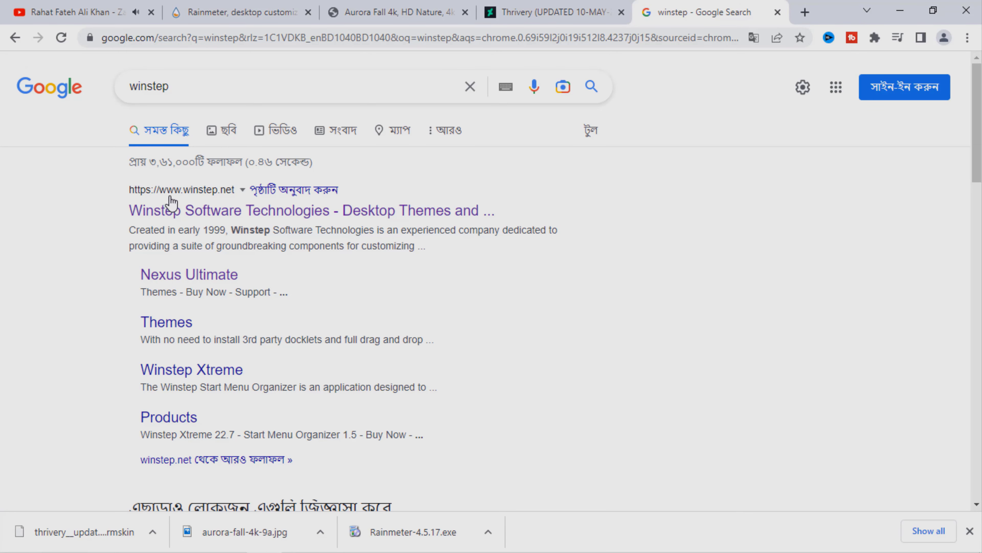
left_click(373, 223)
- Open the Winstep Nexus product page and download the free Winstep Nexus edition
scroll(436, 213, "down", 6)
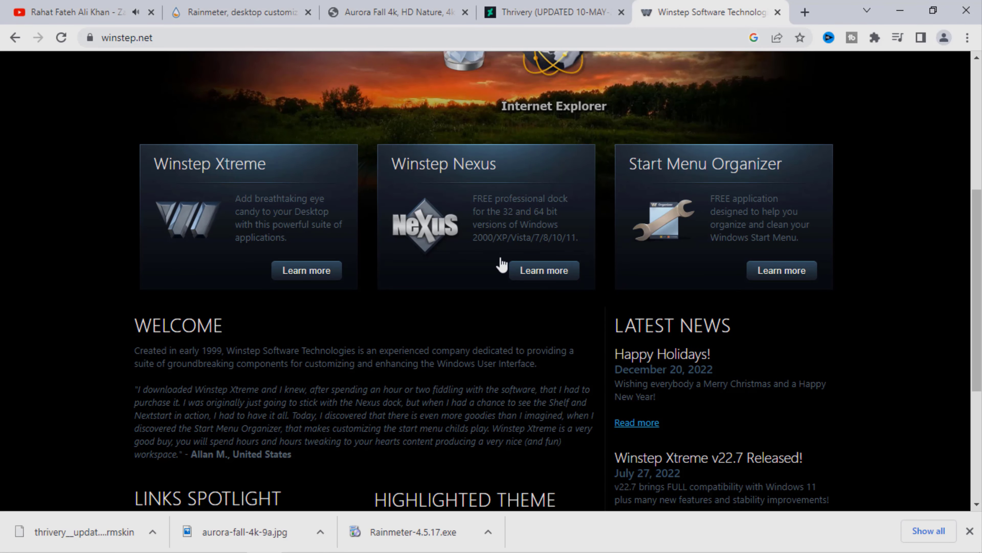
left_click(559, 275)
scroll(546, 275, "down", 6)
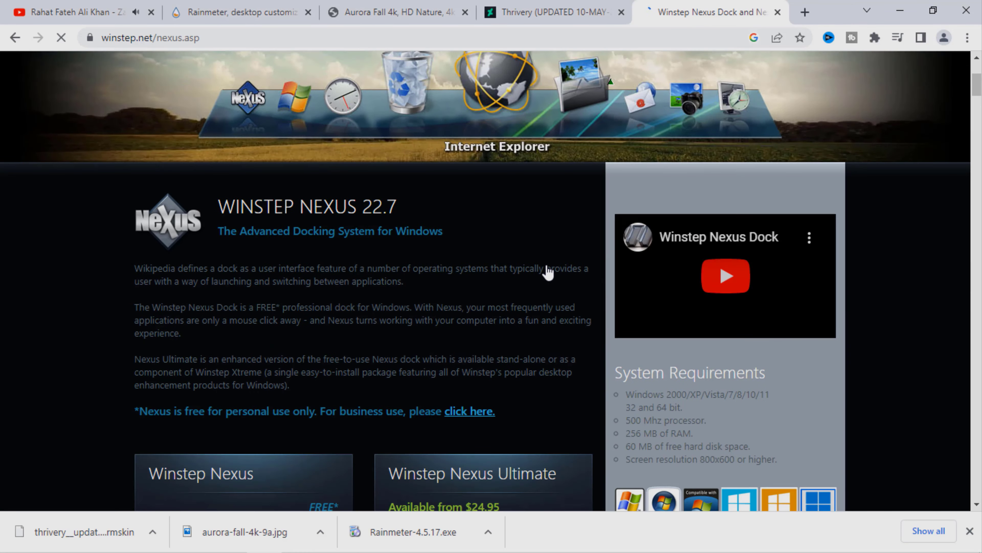
mouse_move(132, 306)
left_mouse_down()
mouse_move(280, 432)
mouse_move(365, 457)
left_mouse_up()
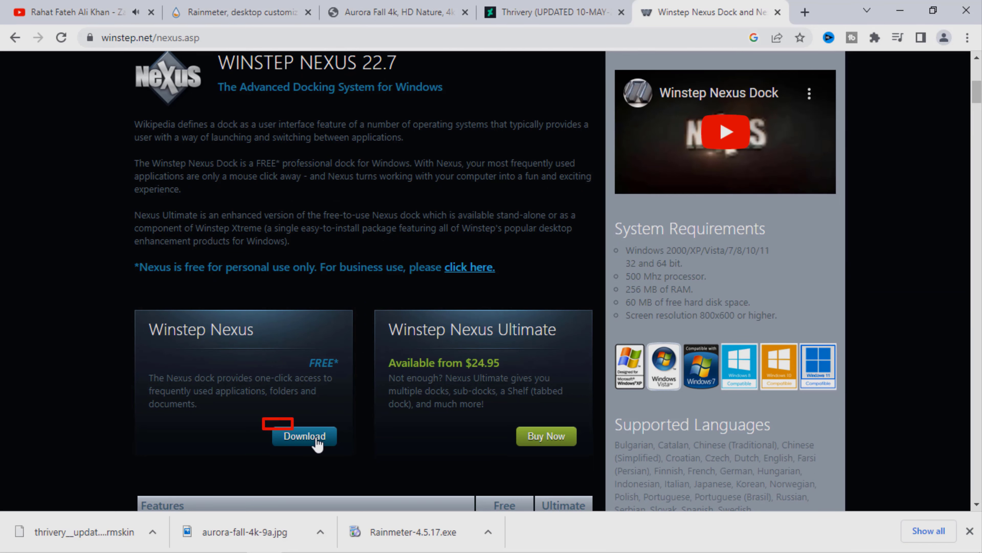
left_click_drag(316, 439, 341, 454)
left_click(309, 443)
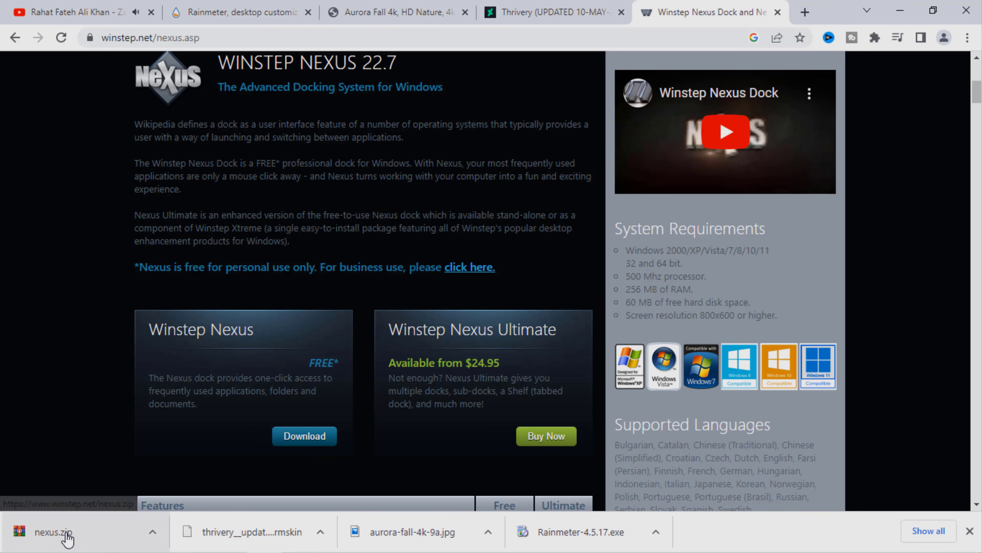
- Show the downloaded nexus.zip in its folder and extract it into a nexus folder within Downloads
left_click(153, 533)
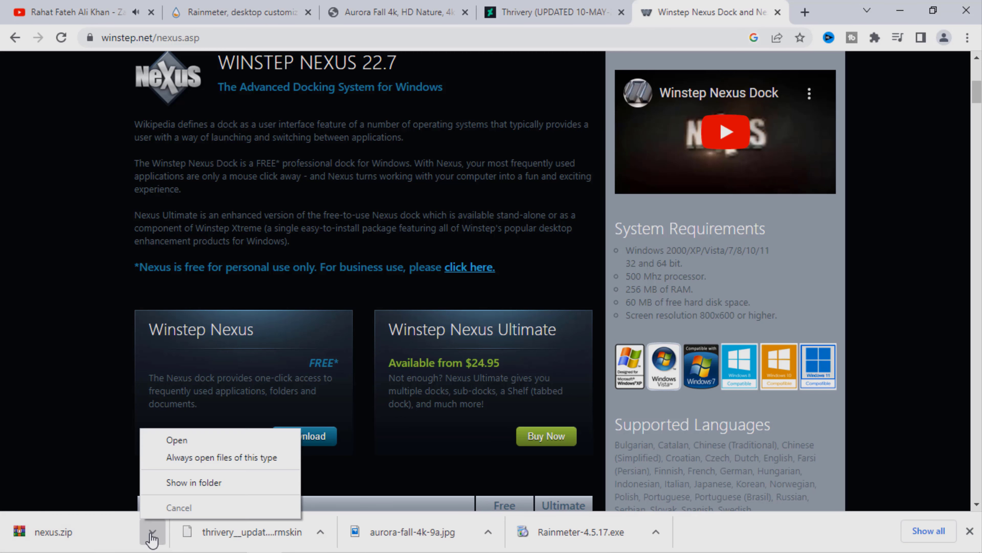
left_click(194, 483)
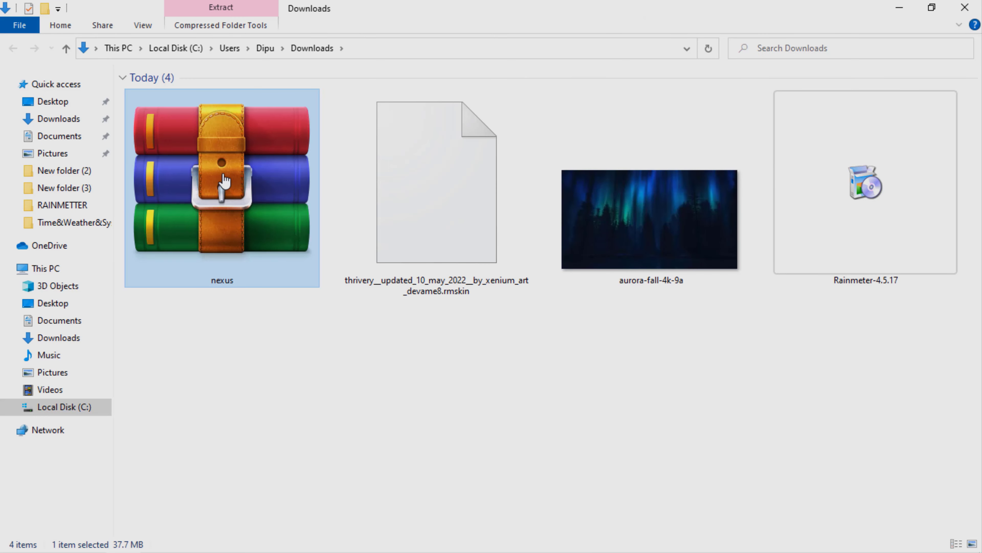
right_click(224, 180)
left_click(263, 230)
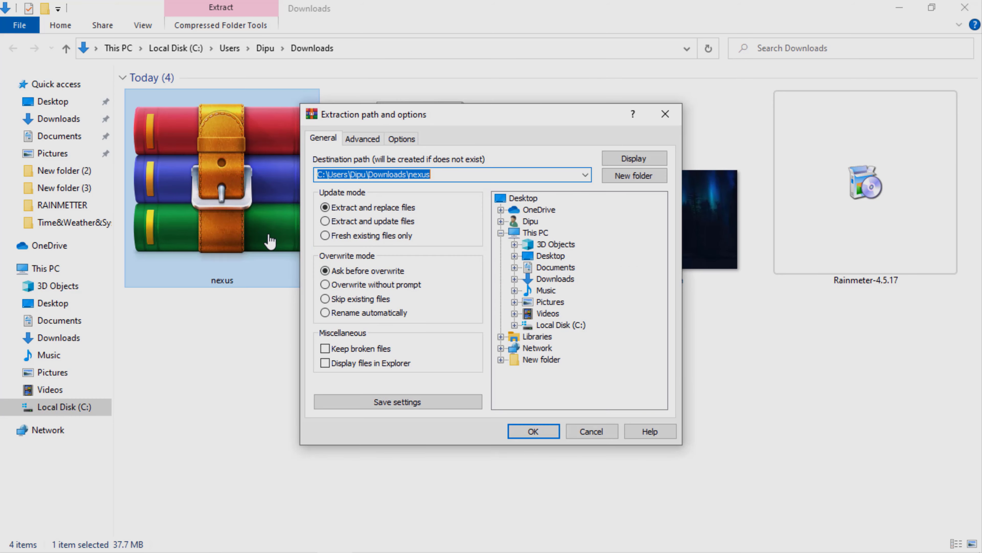
left_click(538, 431)
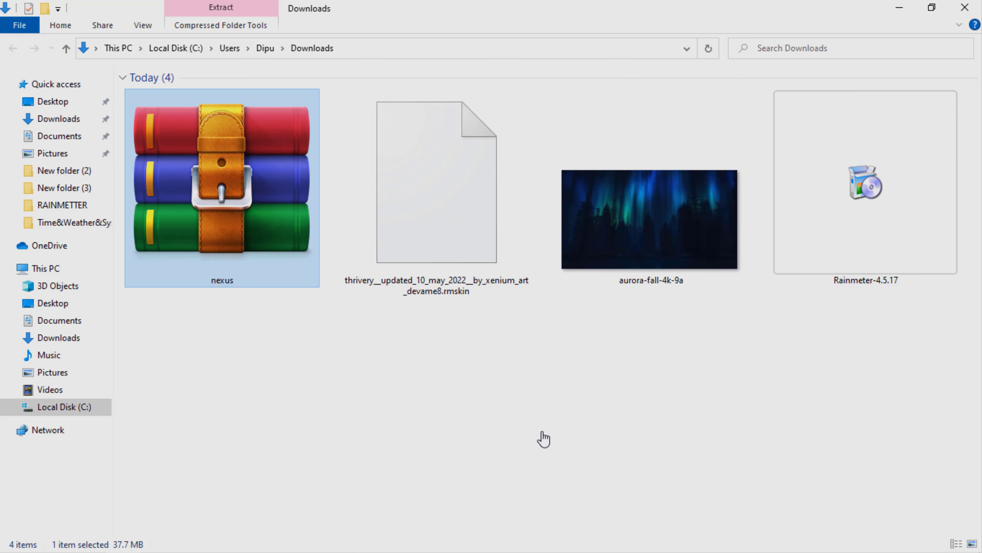
left_click(495, 417)
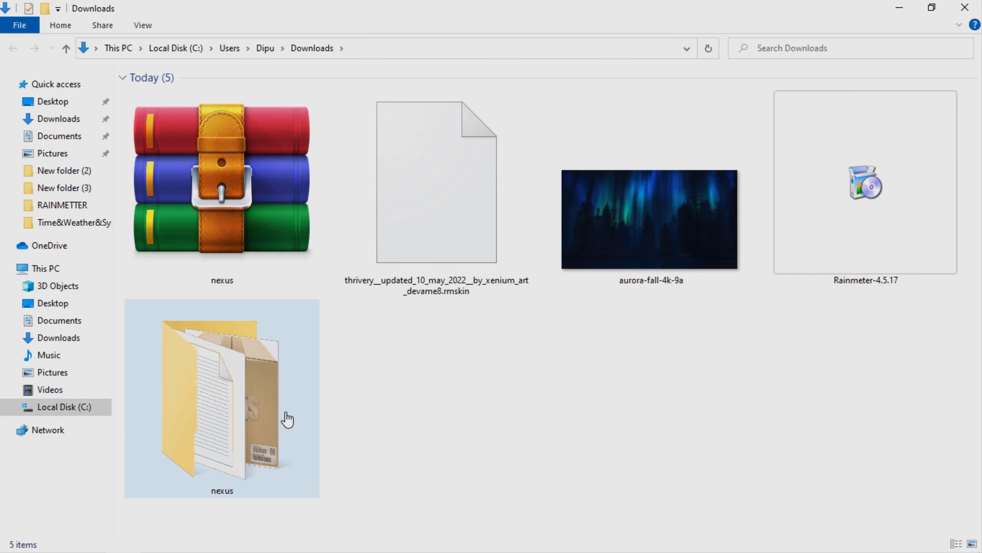
- Run NexusSetup from the extracted nexus folder with English as the setup language and accept the license agreement
double_click(249, 410)
left_click(165, 97)
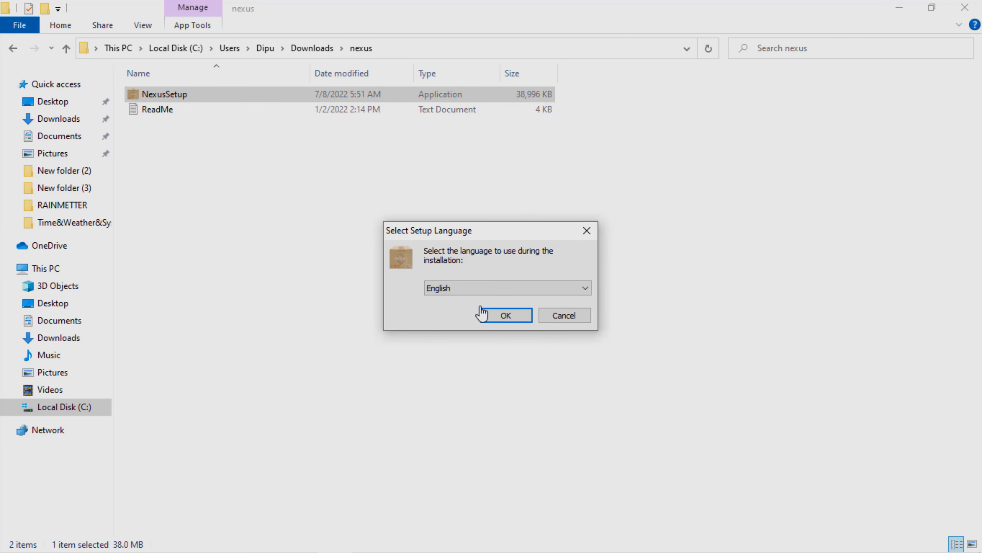
left_click(519, 318)
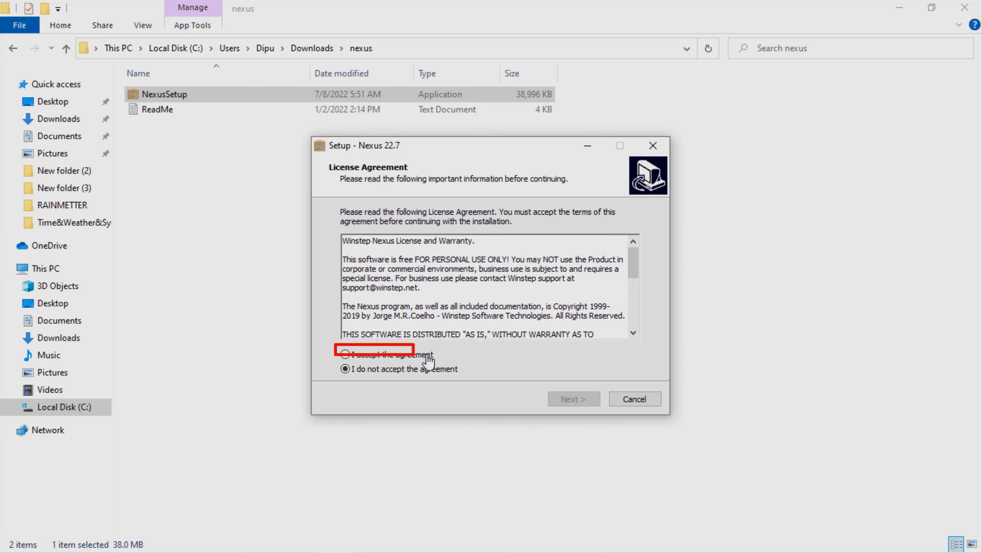
left_click(404, 357)
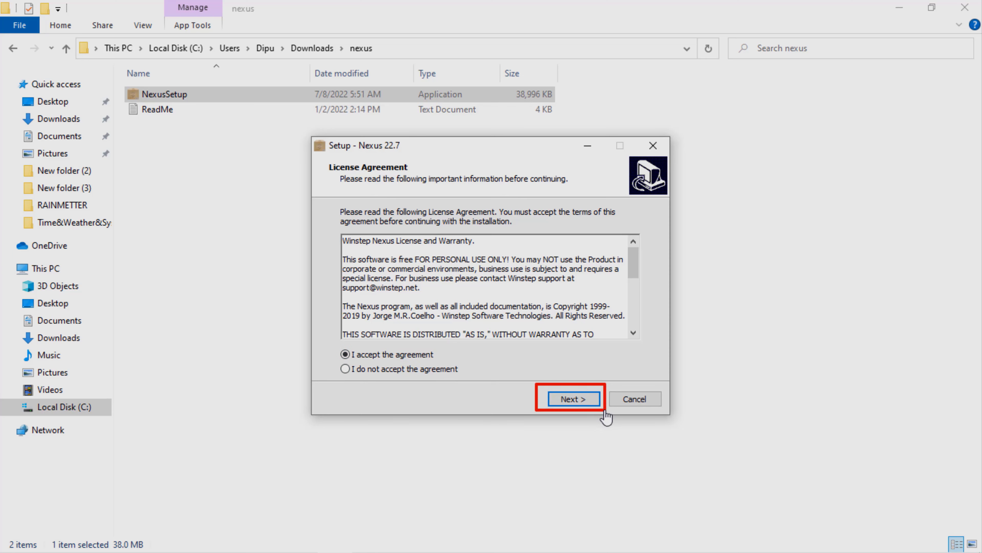
left_click(578, 400)
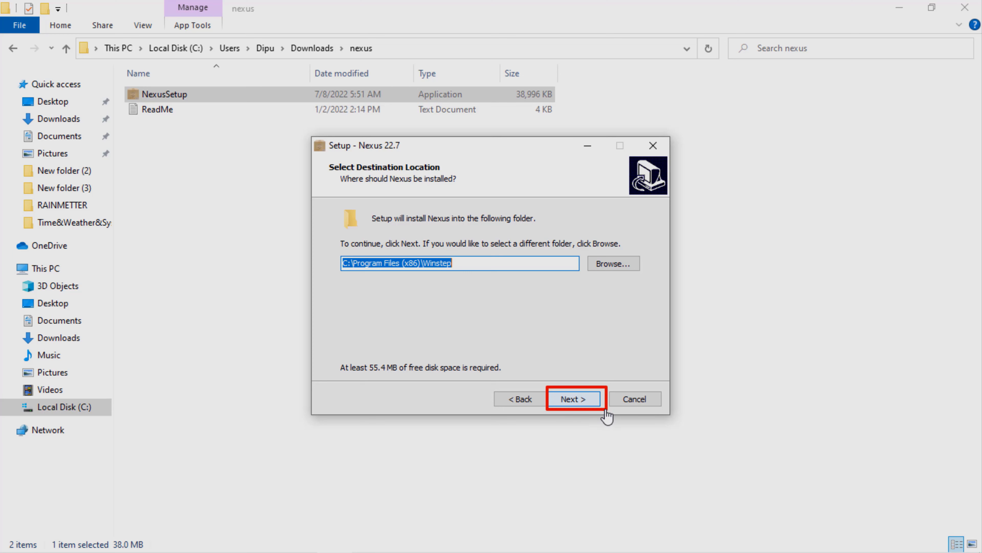
- Install Nexus into C:\Program Files (x86)\Winstep with the Winstep Start Menu folder, finish with Launch Nexus enabled and close the nexus folder
left_click(587, 403)
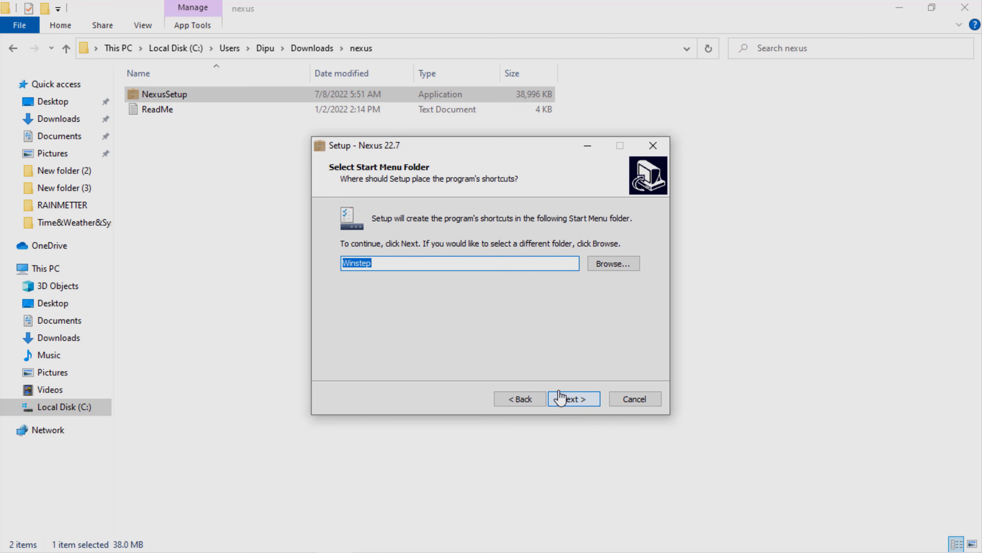
left_click(586, 405)
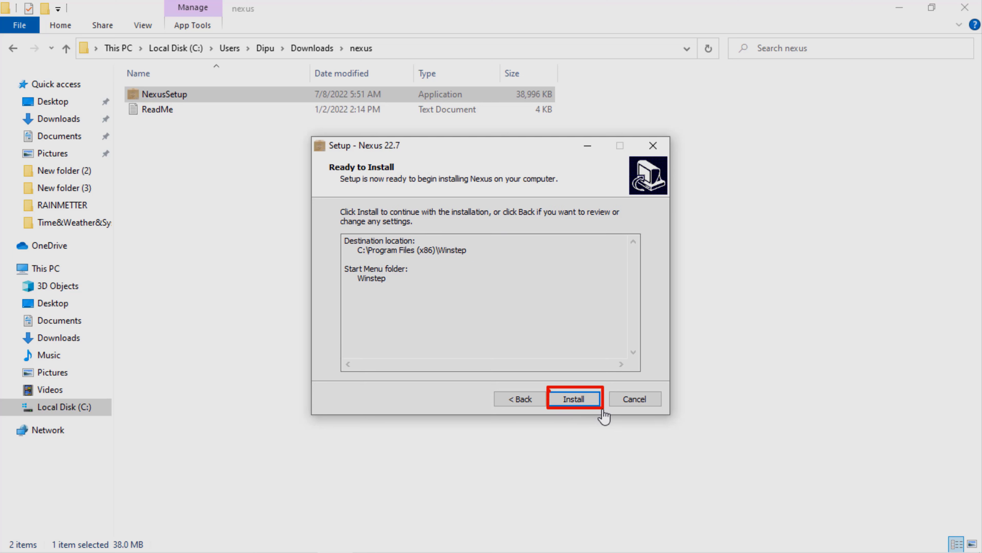
left_click(574, 402)
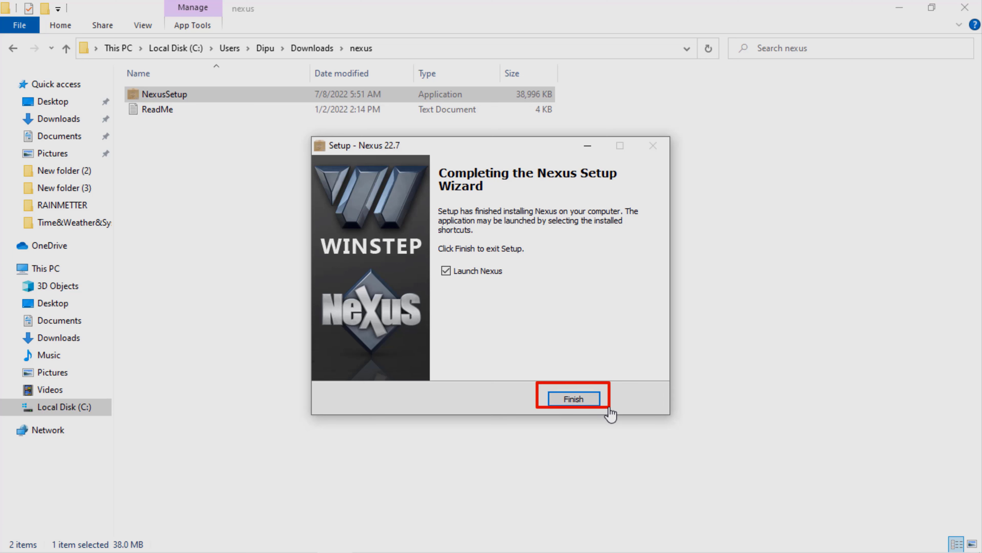
left_click(575, 400)
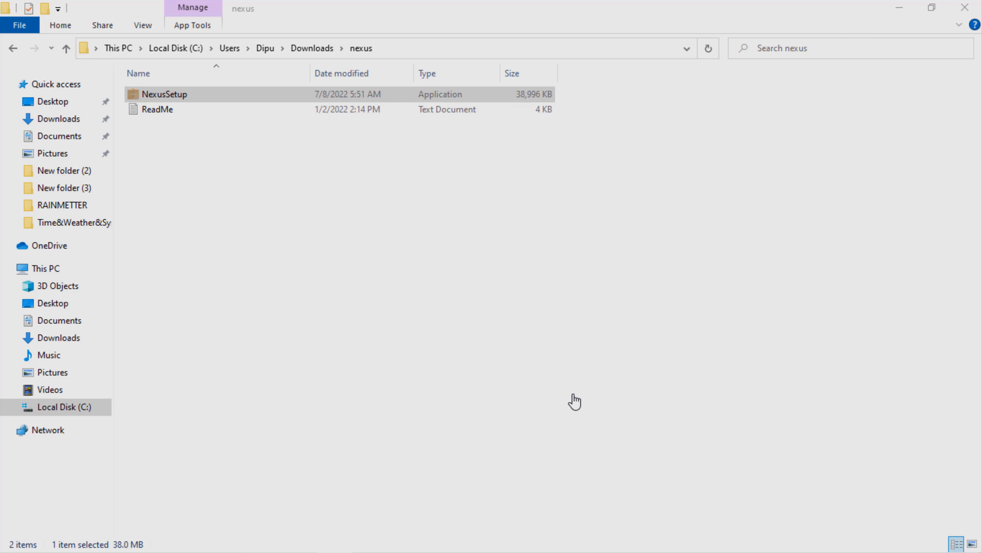
left_click(965, 8)
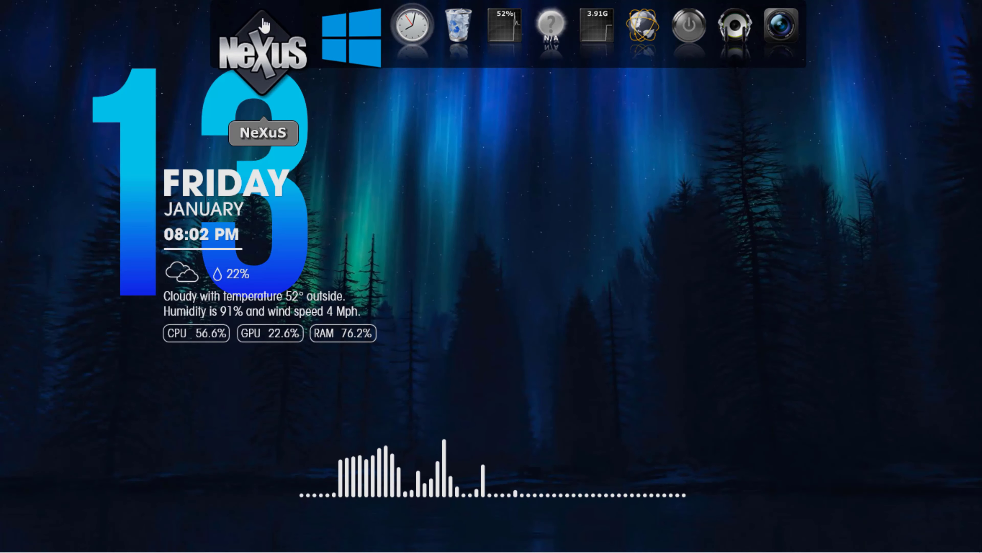
- Set the Nexus dock's screen position to Bottom Screen Edge
right_click(263, 25)
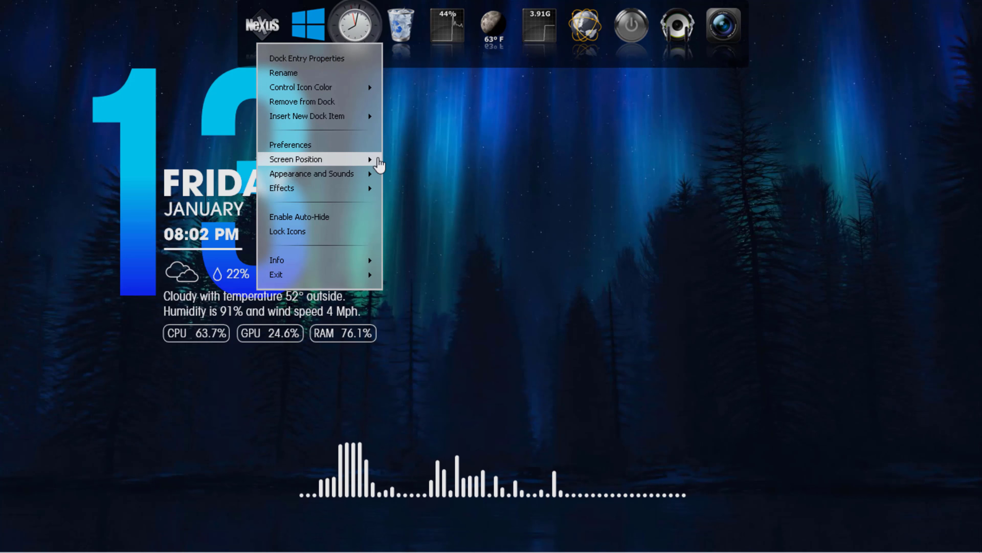
mouse_move(374, 165)
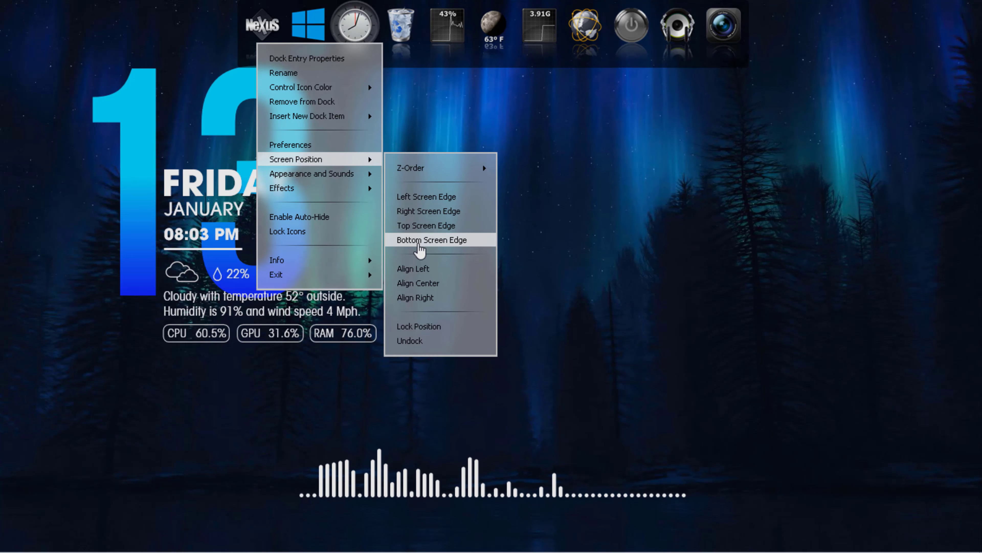
left_click(417, 240)
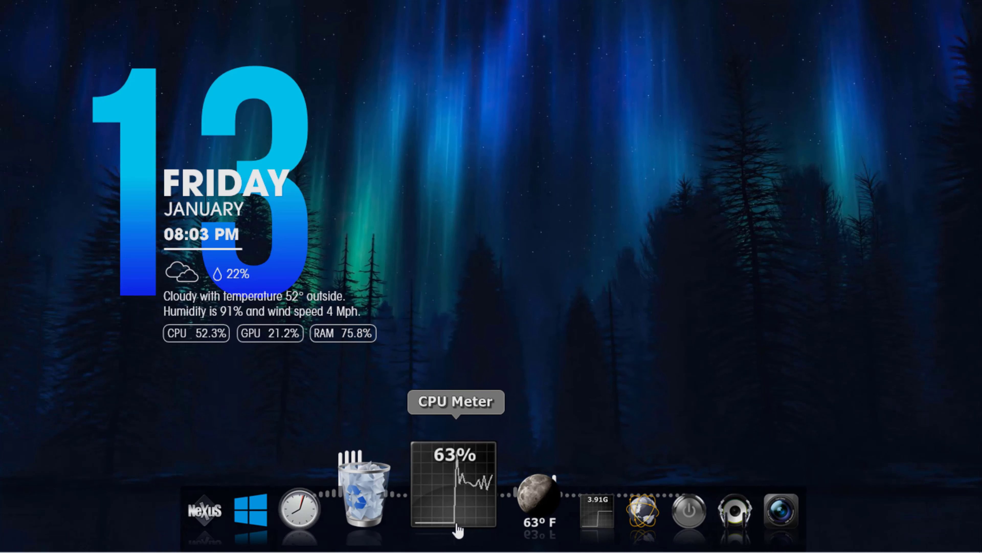
- Remove the CPU Meter and the RAM Meter from the Nexus dock
right_click(453, 516)
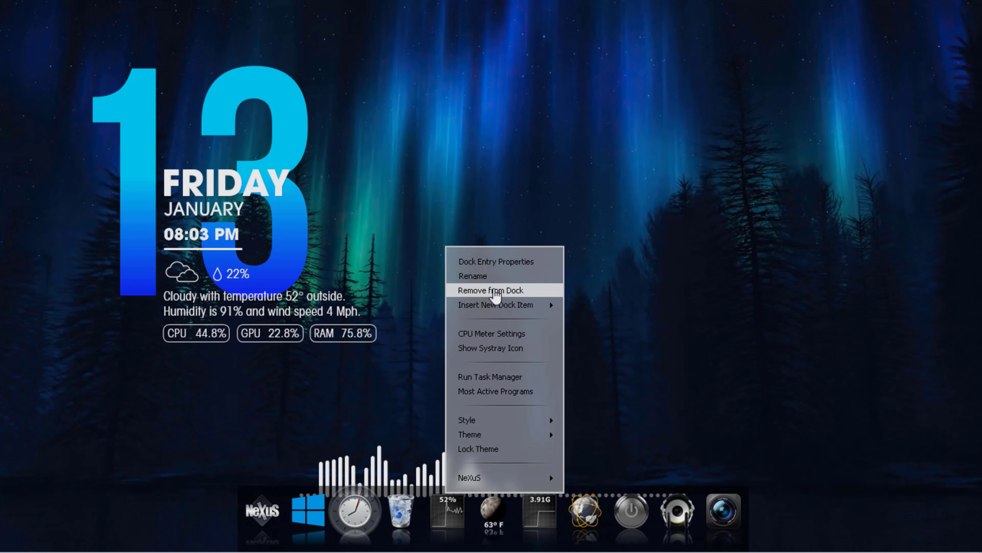
left_click(490, 286)
left_click(581, 353)
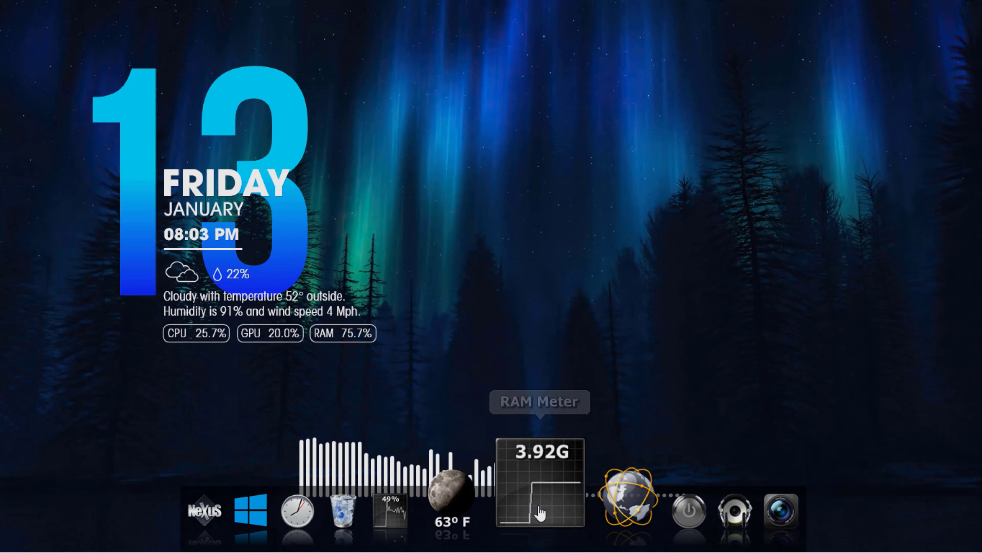
right_click(493, 490)
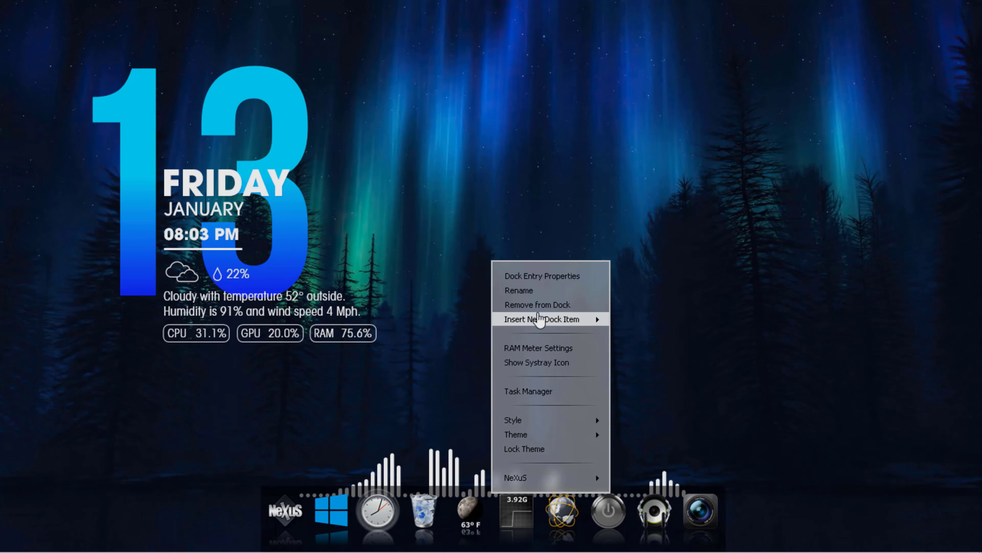
left_click(538, 307)
left_click(581, 352)
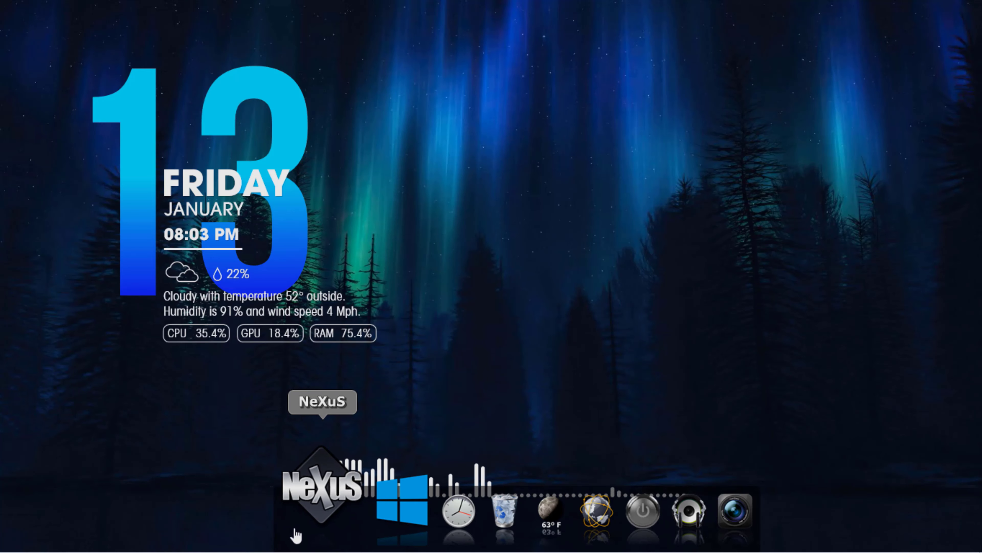
- Preview the available Nexus dock themes from Aero LowRes onward and apply the SDVZ3 theme
right_click(297, 535)
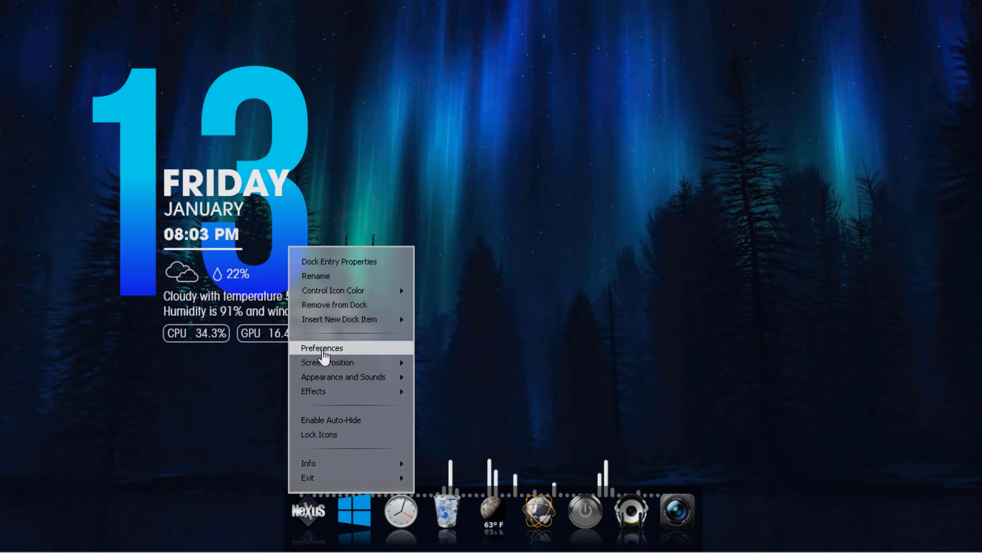
left_click(386, 348)
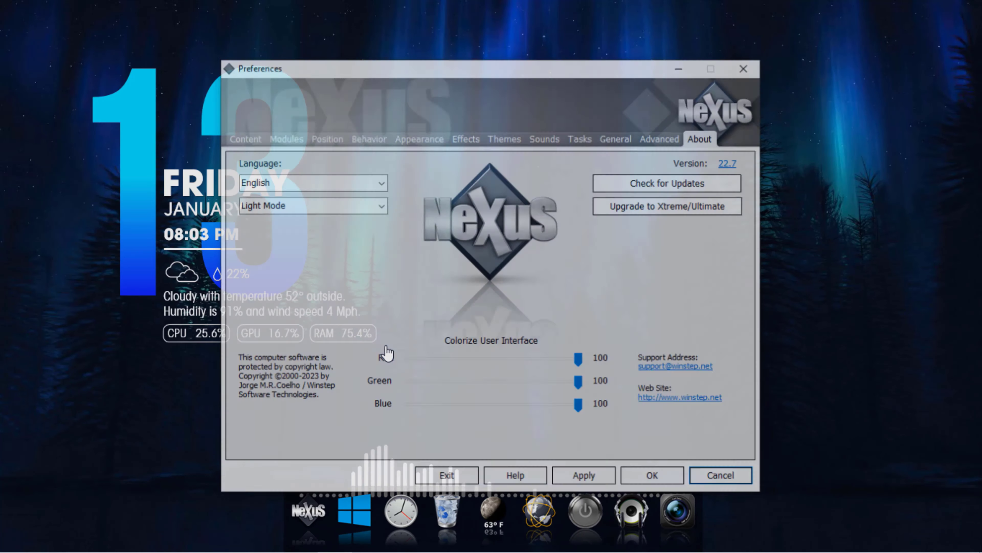
left_click(504, 139)
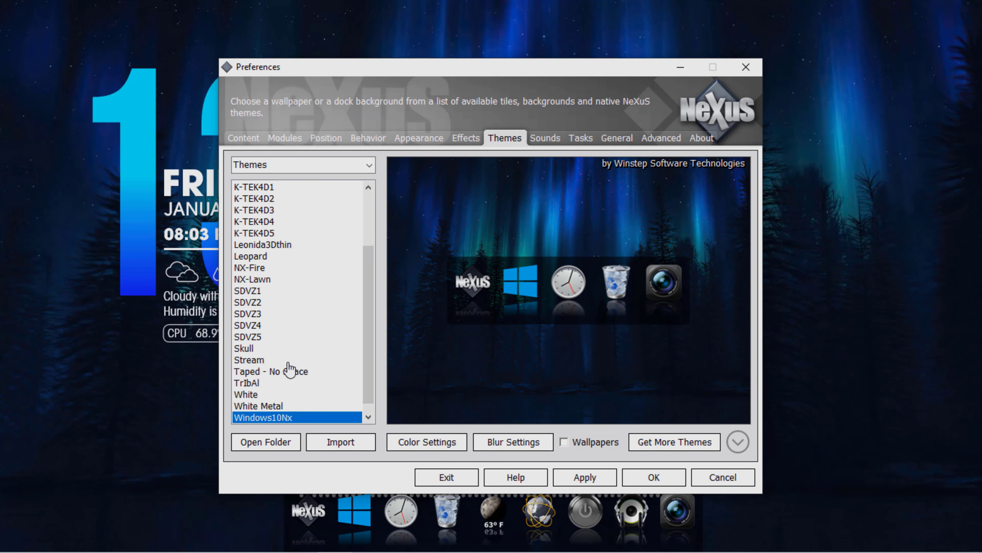
scroll(273, 249, "up", 3)
left_click(267, 188)
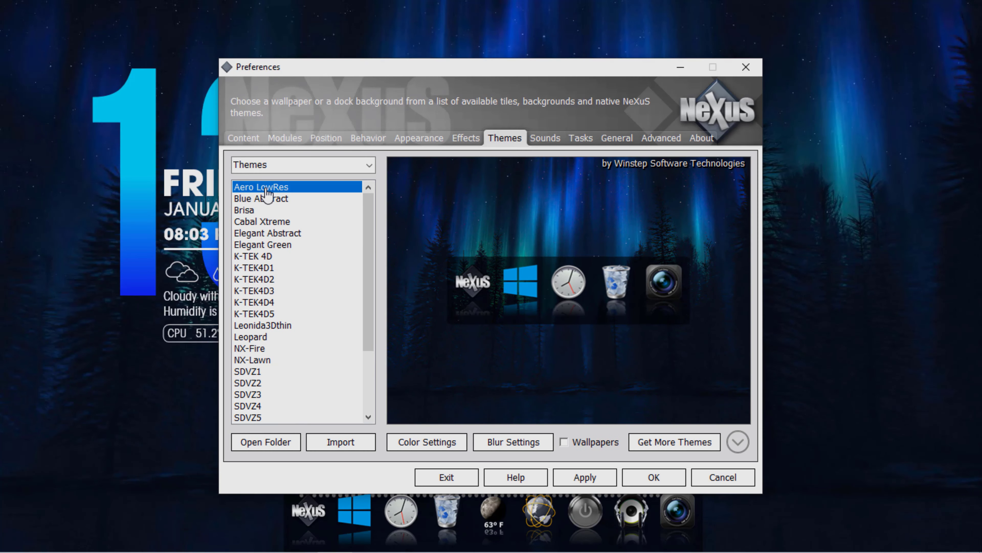
key("Down")
key("Down")
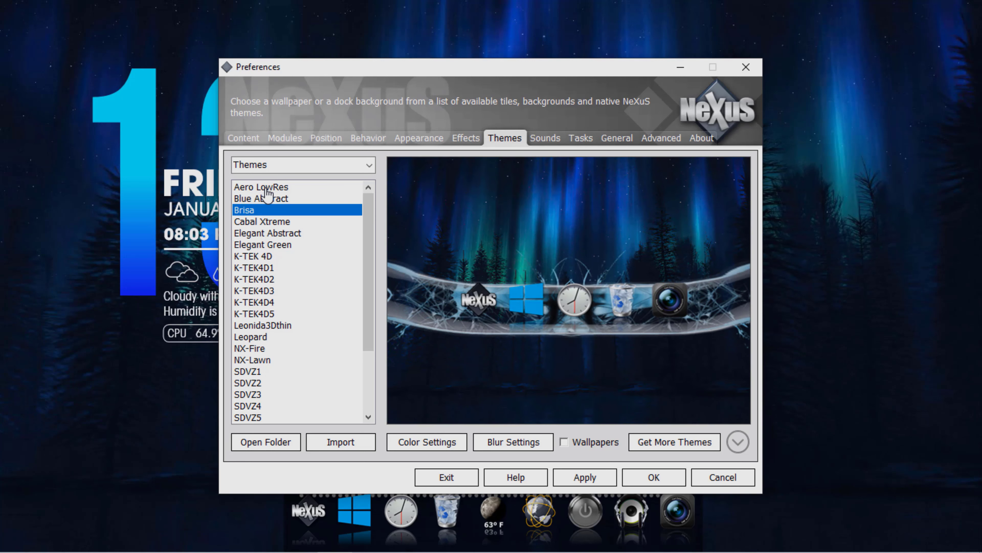
key("Down")
key("Down")
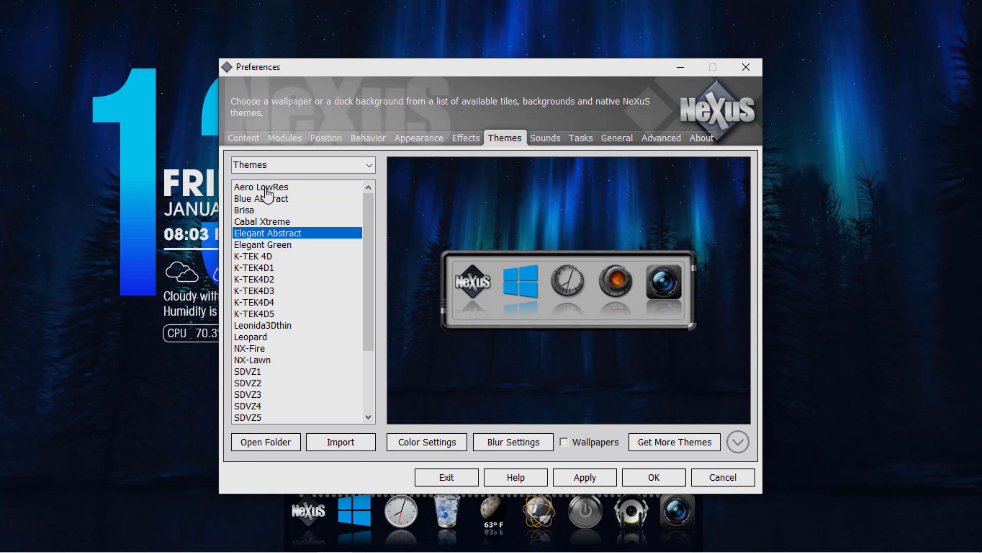
key("Down")
key("Down")
key("Down")
key("Down")
key("Down")
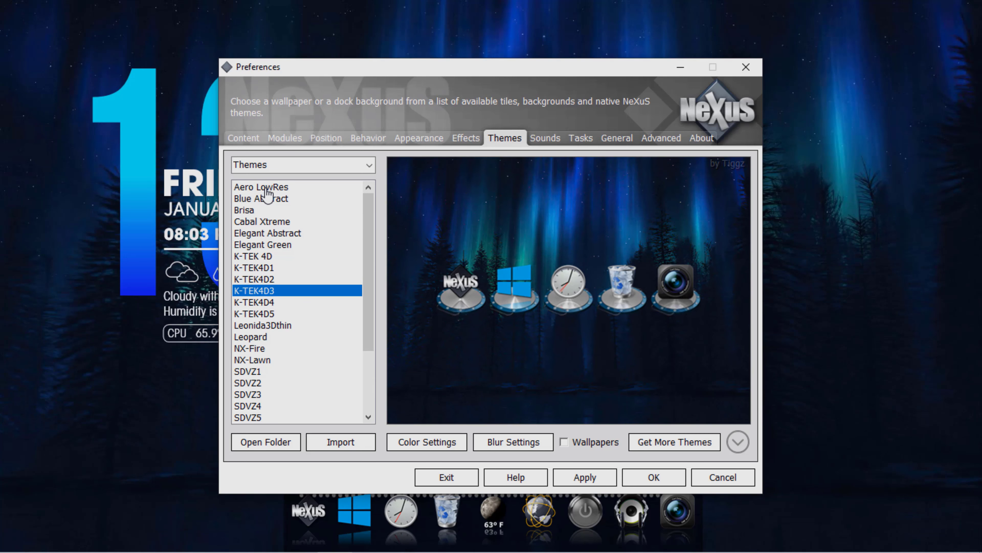
key("Down")
key("Down")
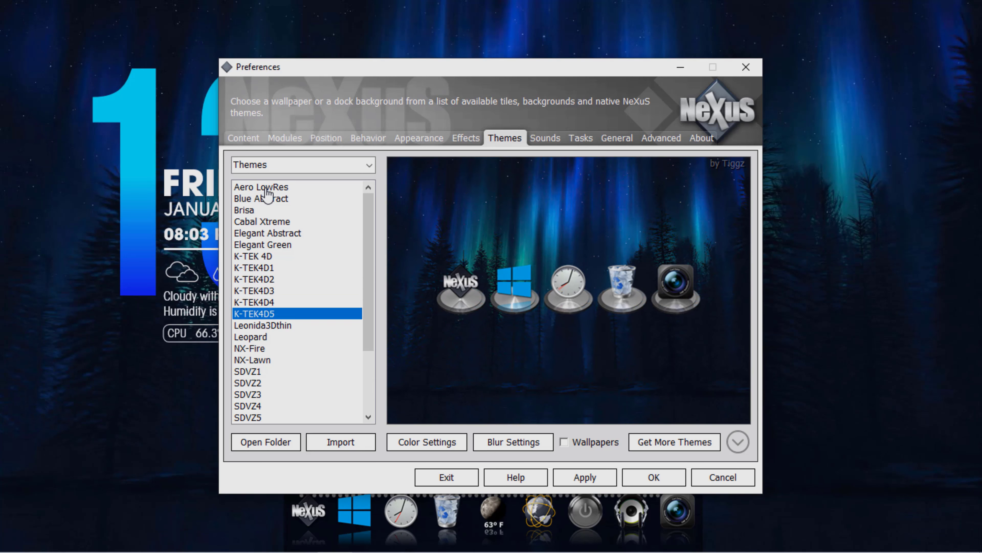
key("Down")
key("Down")
key("Down")
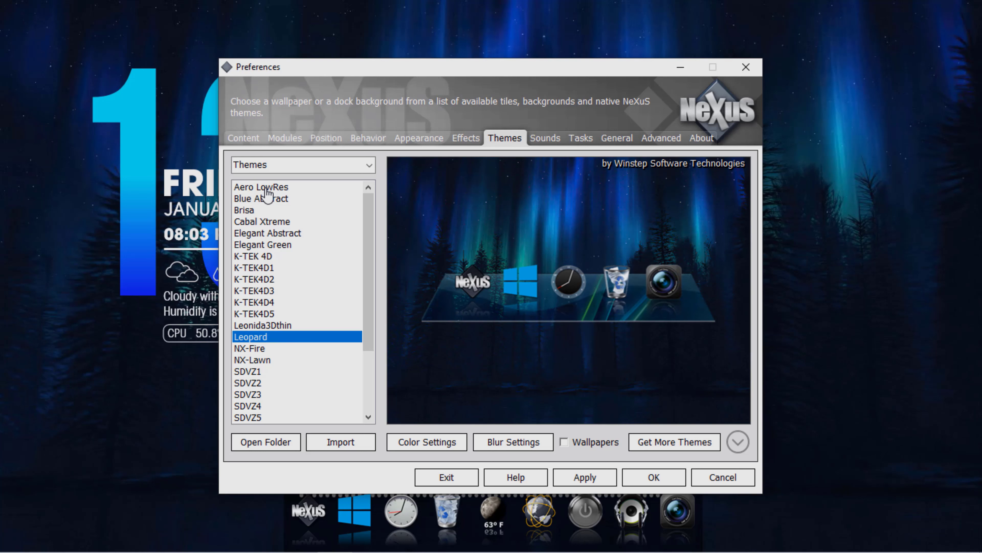
key("Down")
key("Down")
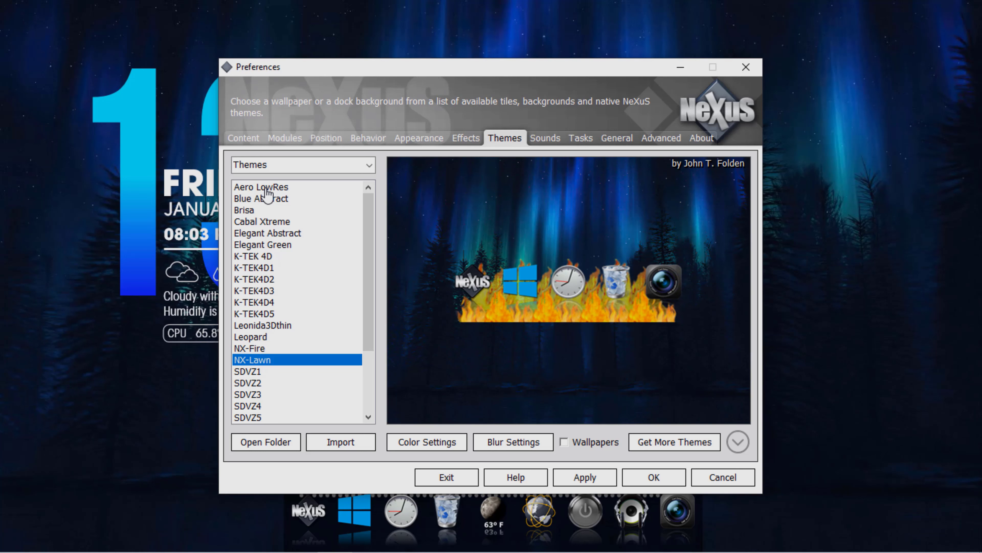
key("Down")
key("Down")
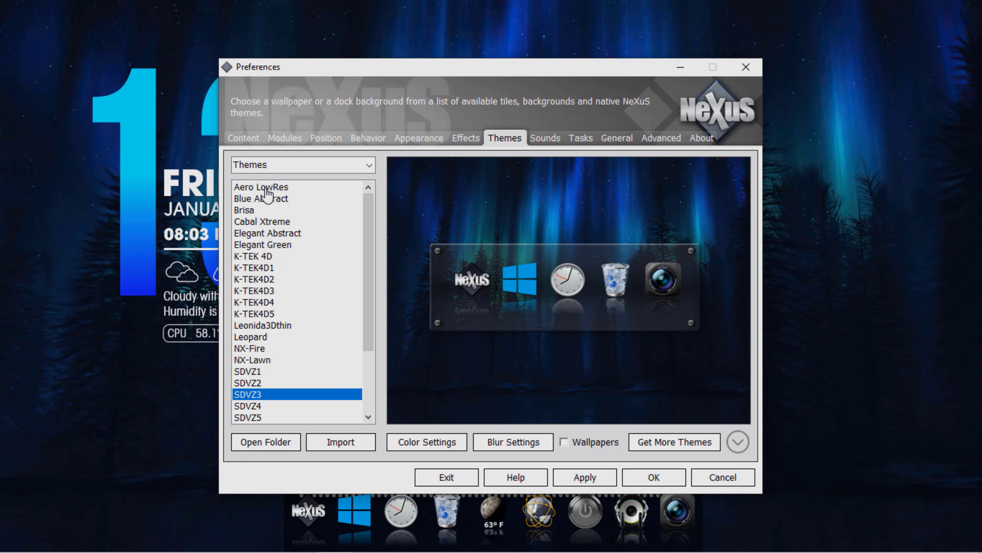
left_click(643, 479)
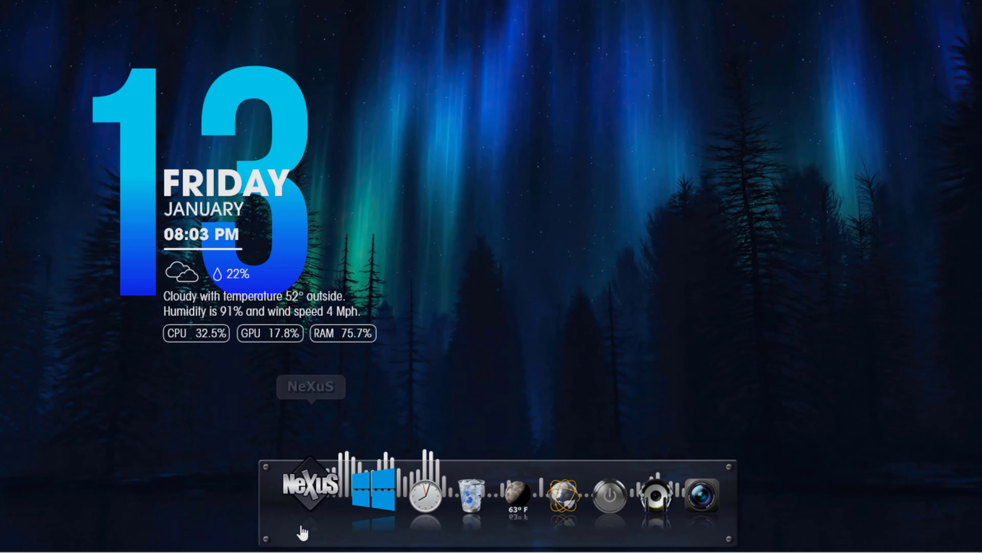
- Set the dock icon size to 33 pixels in the Nexus appearance preferences and apply it
right_click(302, 527)
left_click(330, 333)
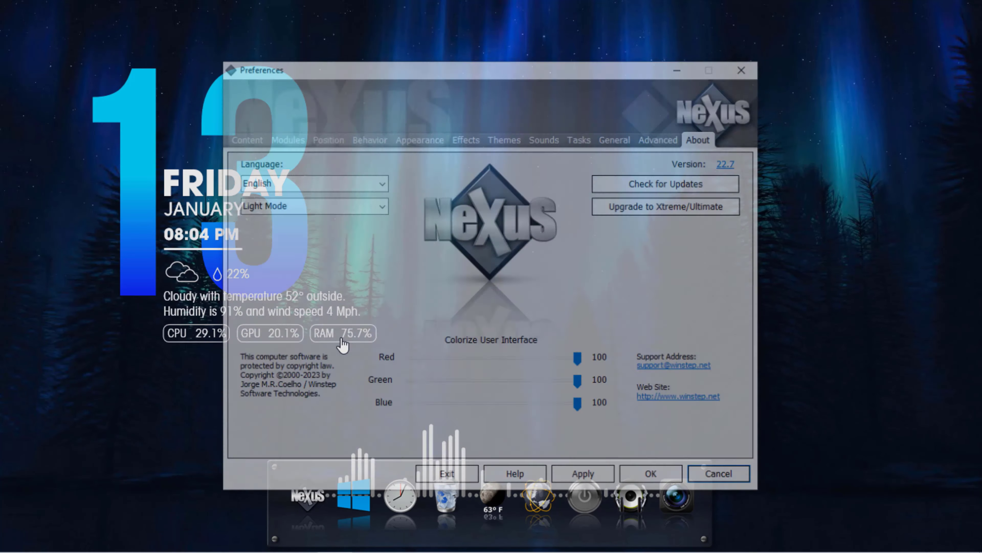
left_click(429, 146)
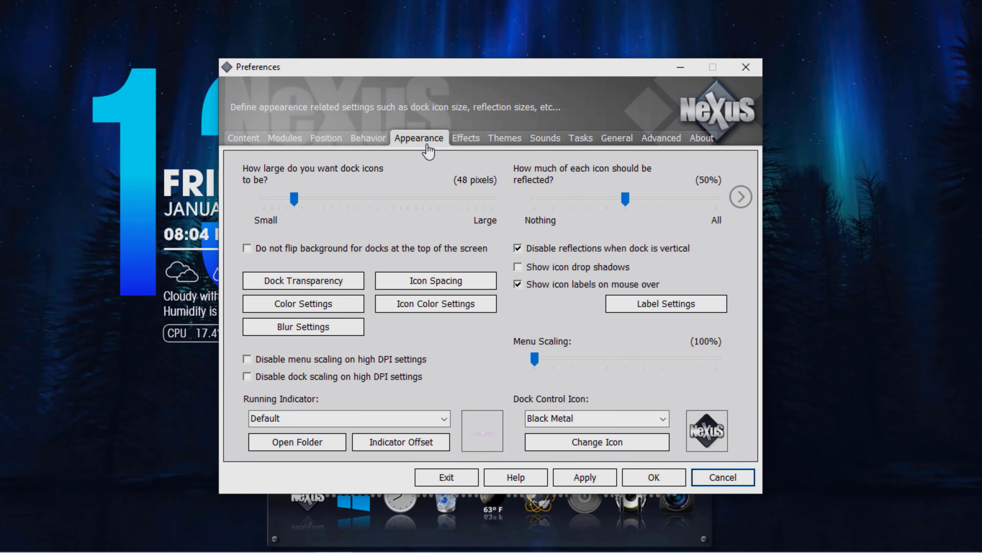
left_click_drag(381, 75, 547, 46)
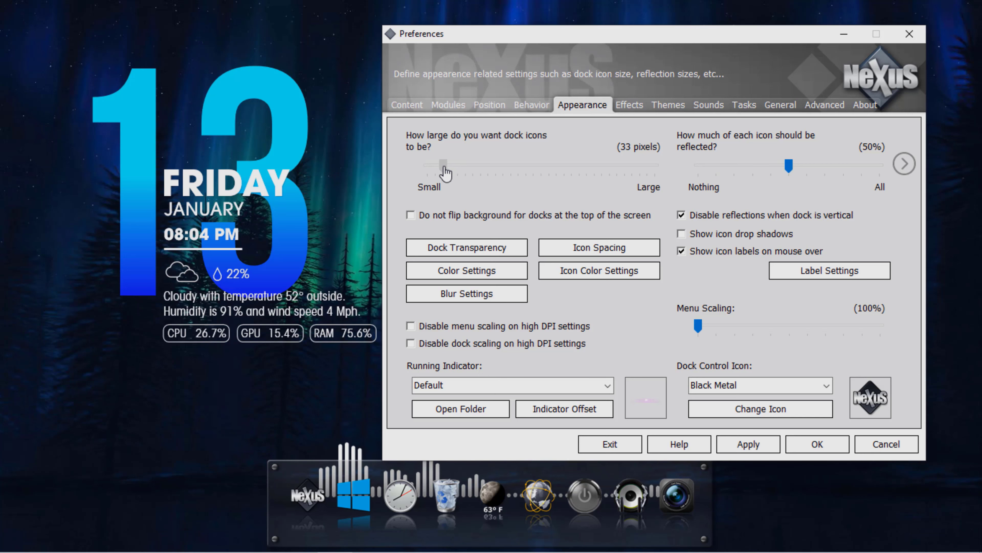
left_click(817, 445)
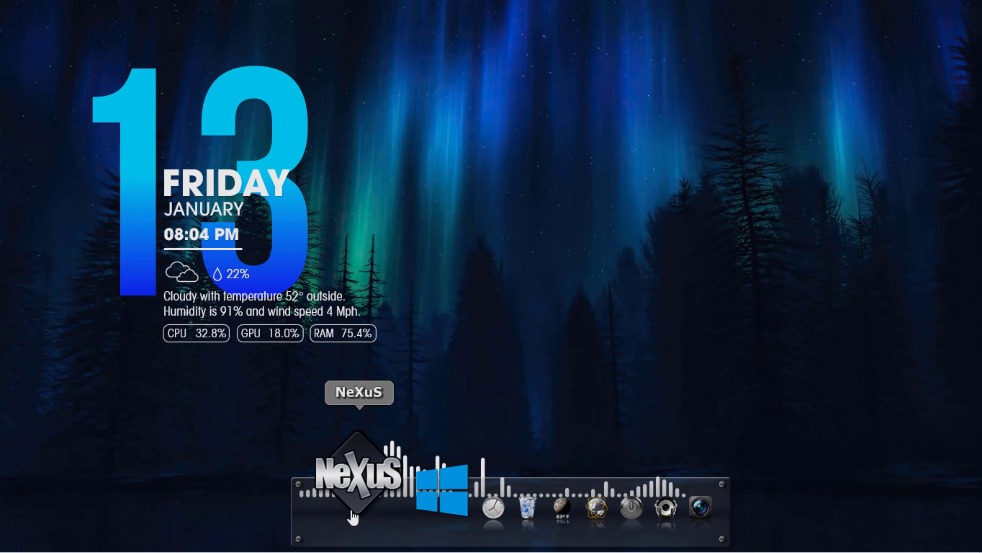
- Set the dock's color settings to Colorize with dominant color of desktop background and apply the preferences
right_click(353, 497)
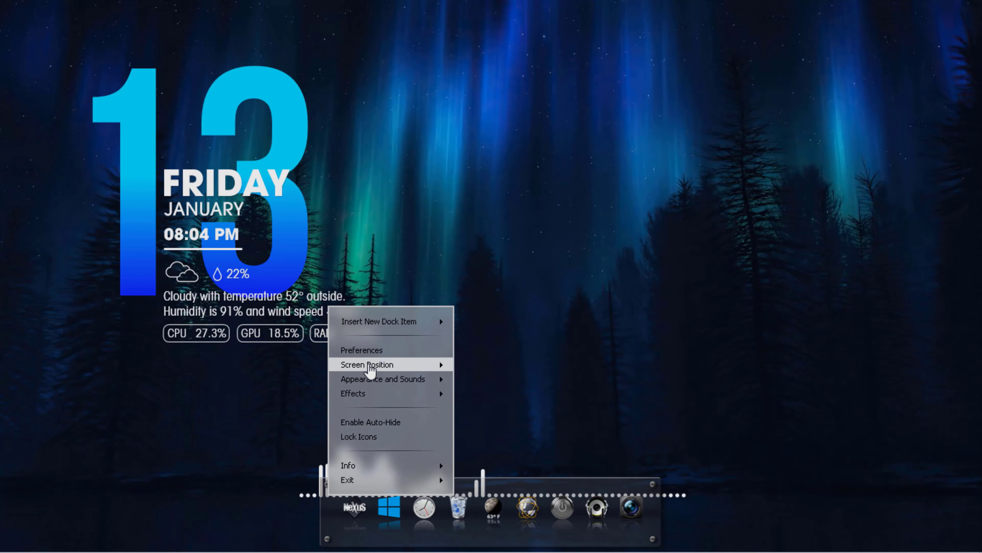
left_click(367, 349)
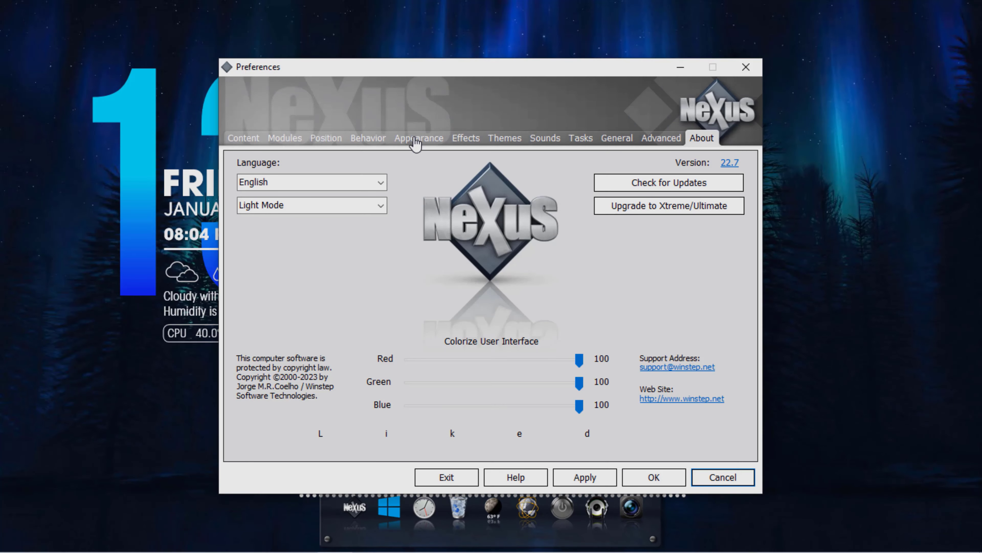
left_click(415, 141)
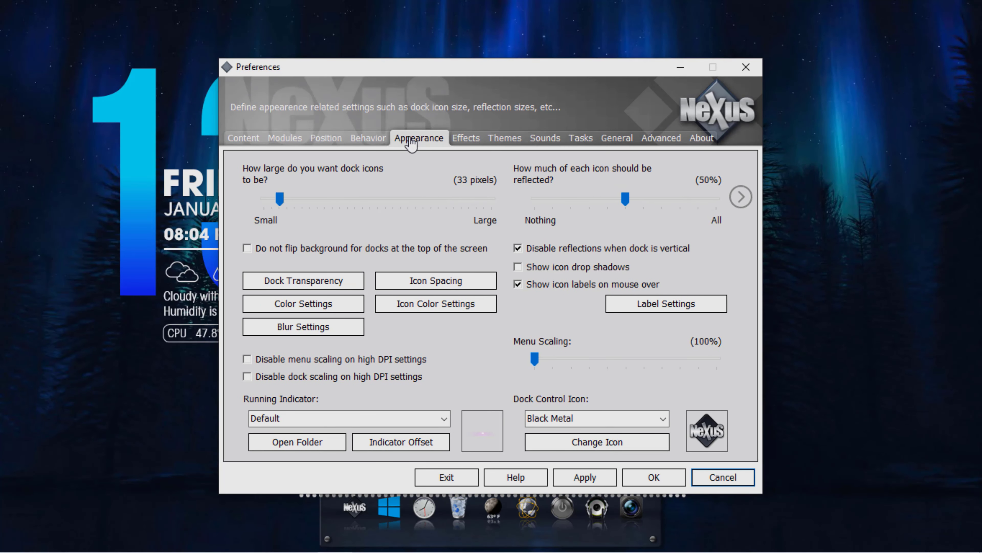
left_click_drag(417, 72, 552, 55)
left_click(464, 285)
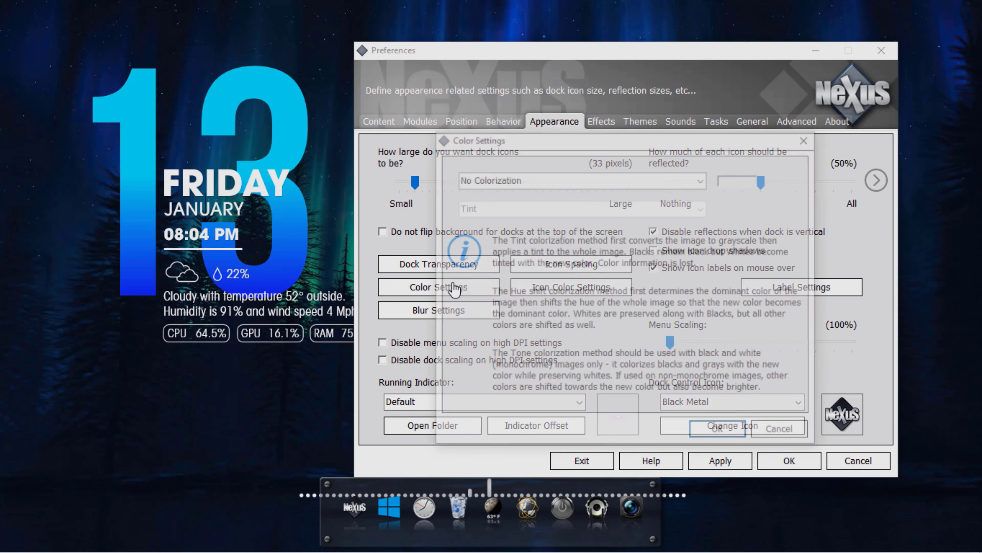
left_click(495, 187)
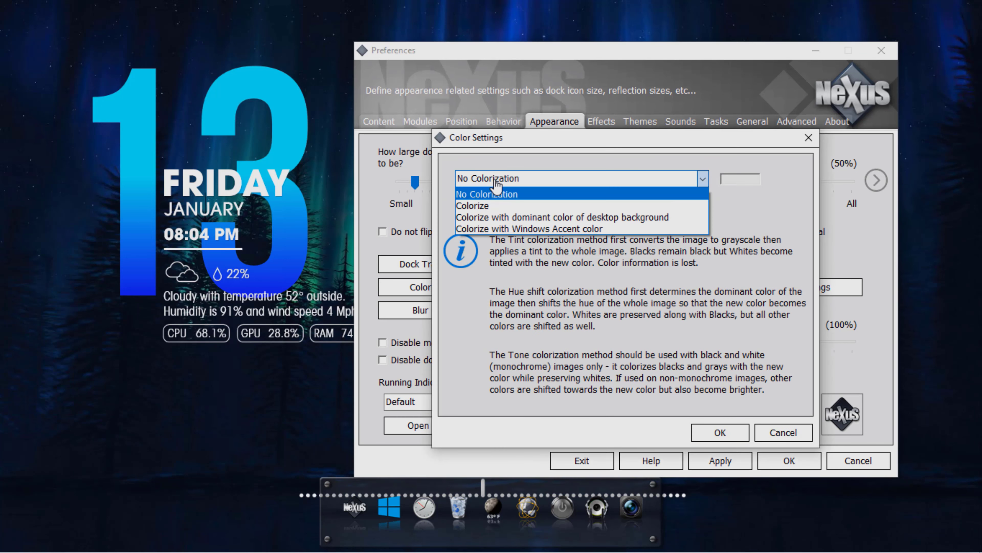
left_click(508, 217)
left_click(720, 433)
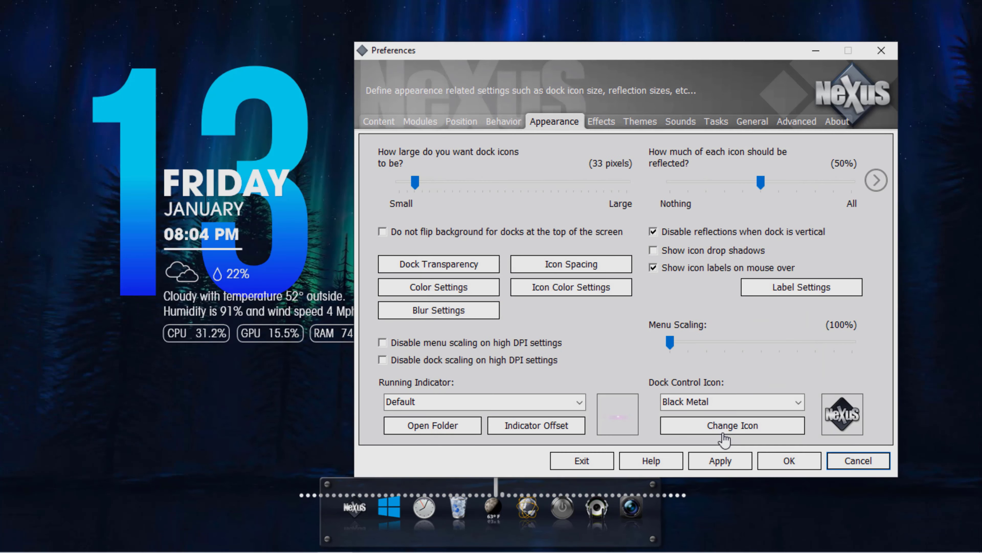
left_click(779, 463)
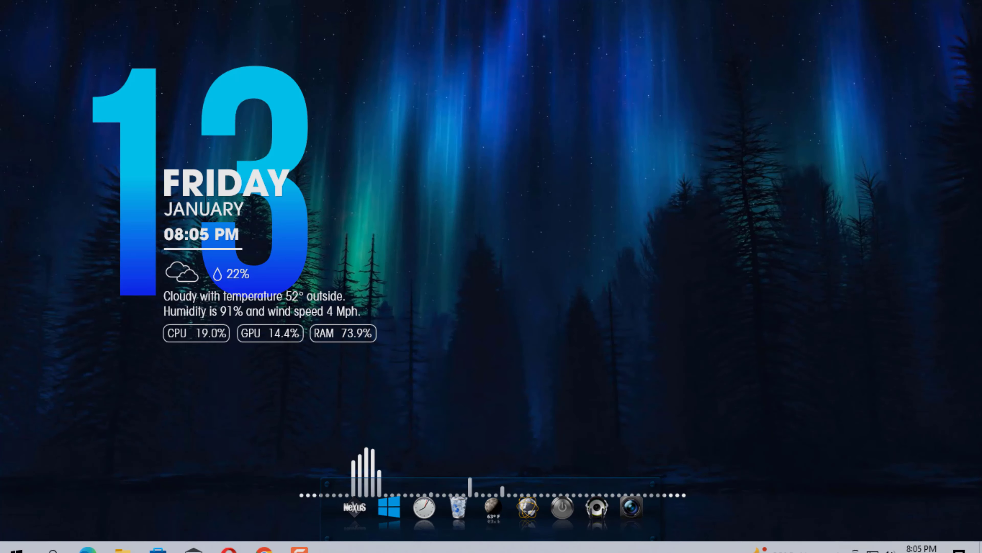
- Switch to Rainmeter, select Thrivery's Visualizer.ini, move the visualizer just above the dock, close the manager and fine-tune its horizontal placement
left_click(838, 539)
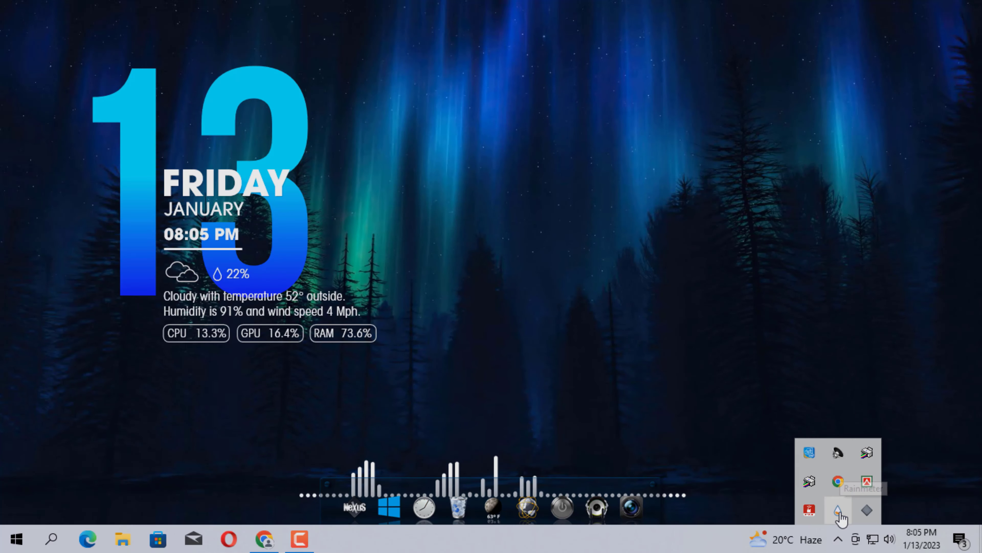
left_click(838, 511)
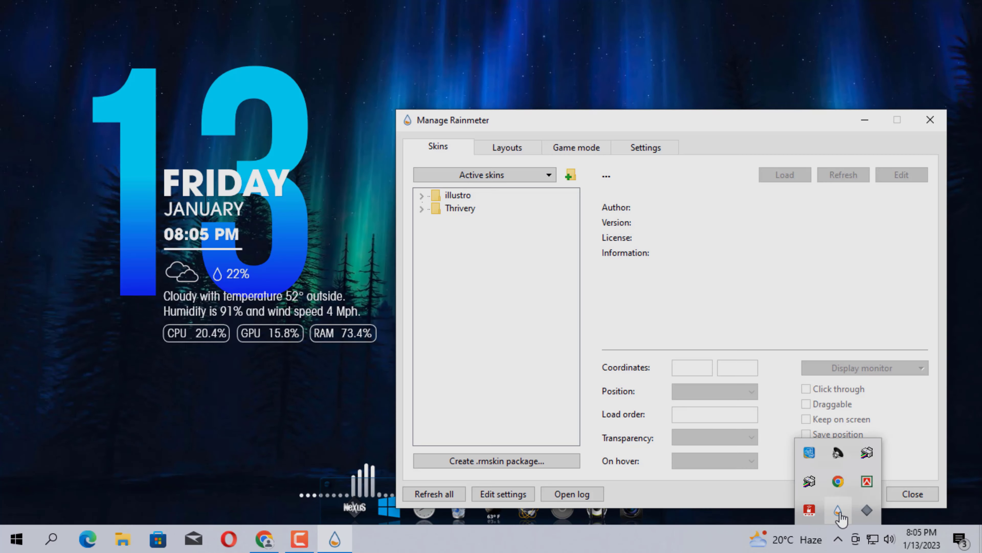
left_click(422, 209)
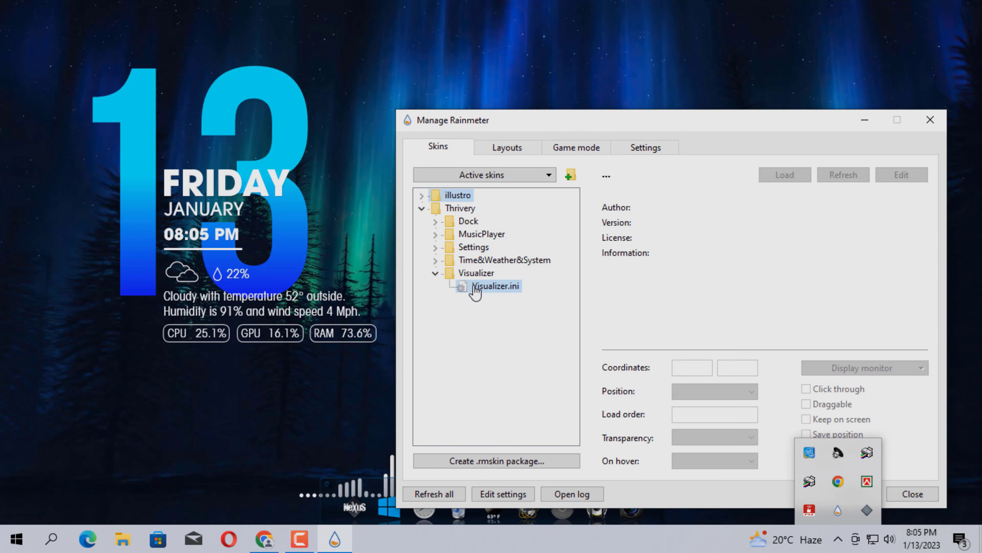
left_click(475, 289)
left_click_drag(304, 501, 305, 483)
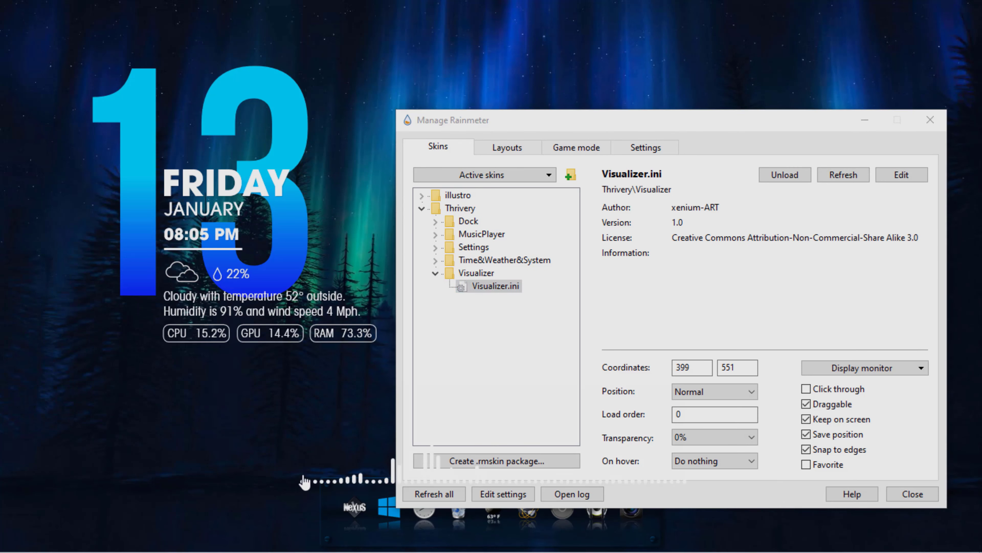
left_click(935, 126)
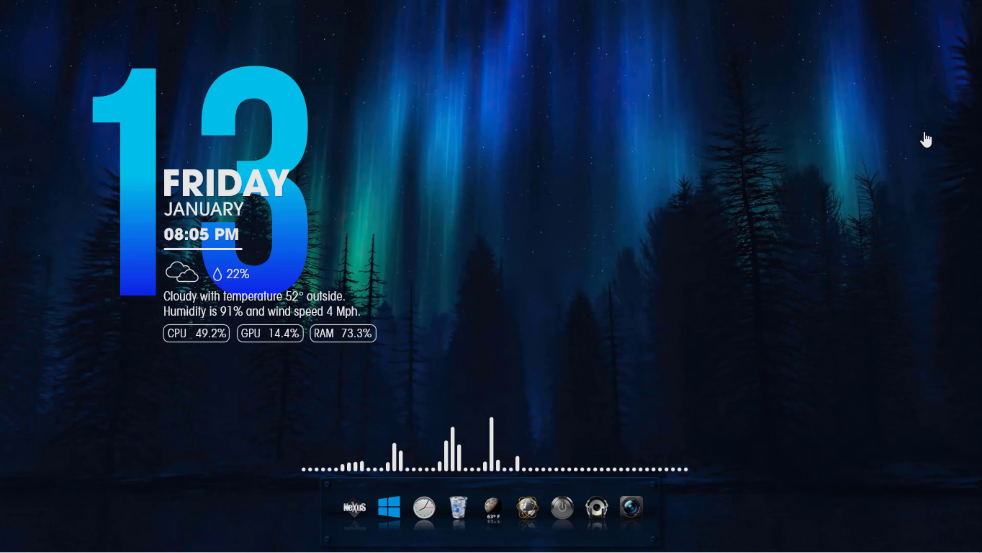
left_click_drag(487, 466, 482, 471)
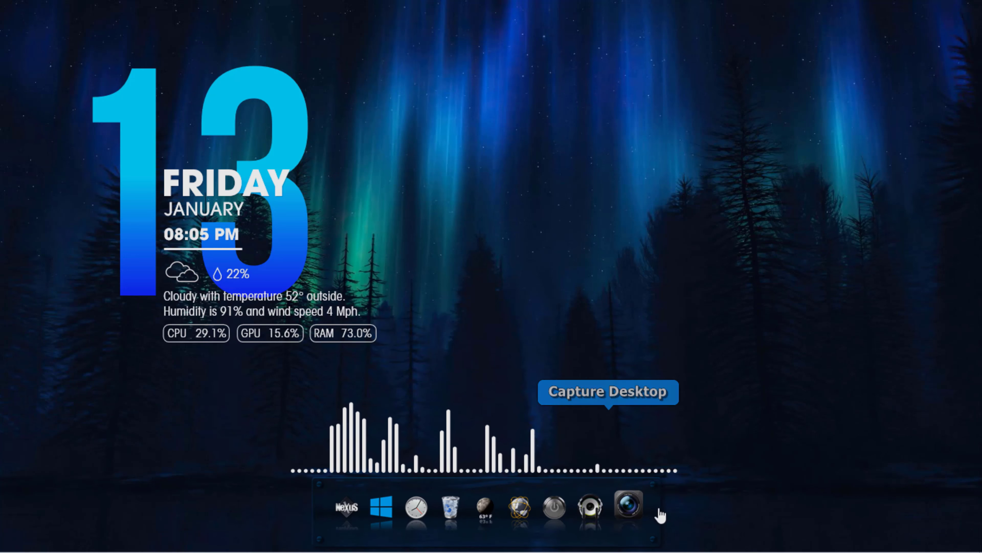
- Set the Nexus dock's mouseover effect to Squish in the effects preferences and accept the change
right_click(334, 517)
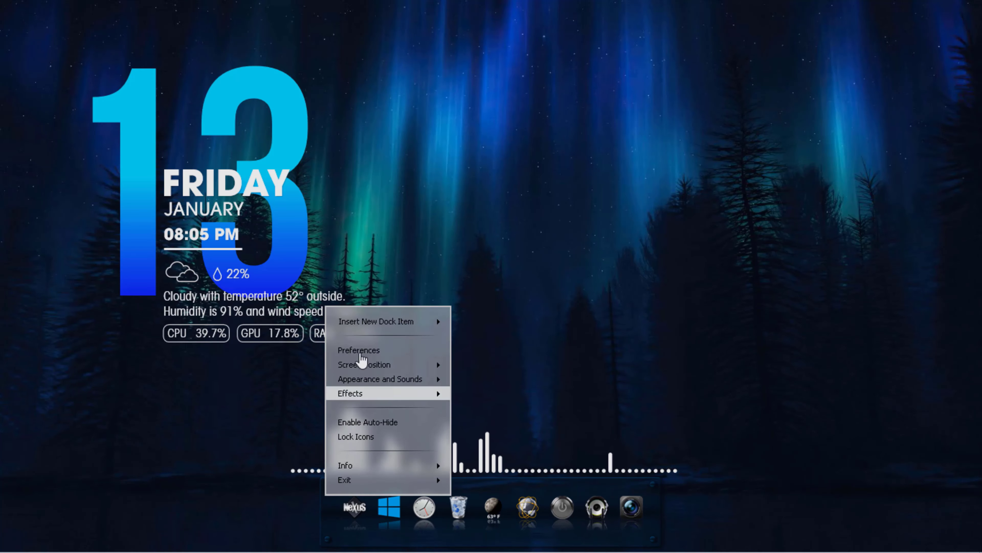
left_click(371, 352)
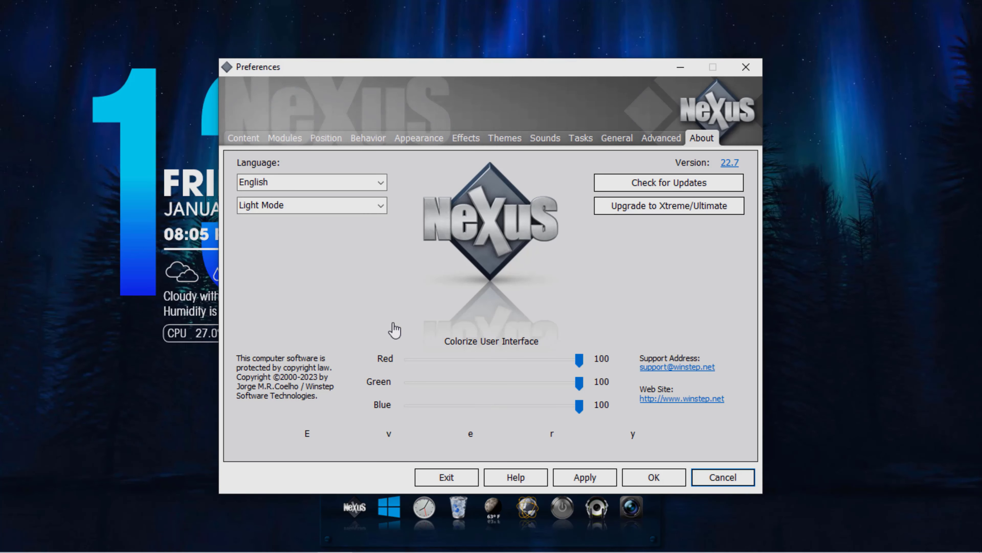
left_click(419, 140)
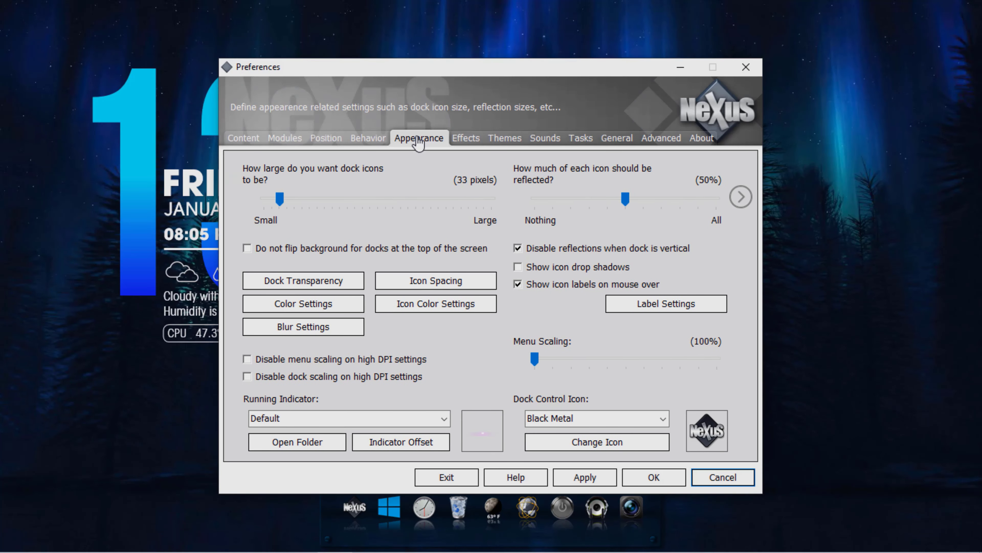
left_click(475, 143)
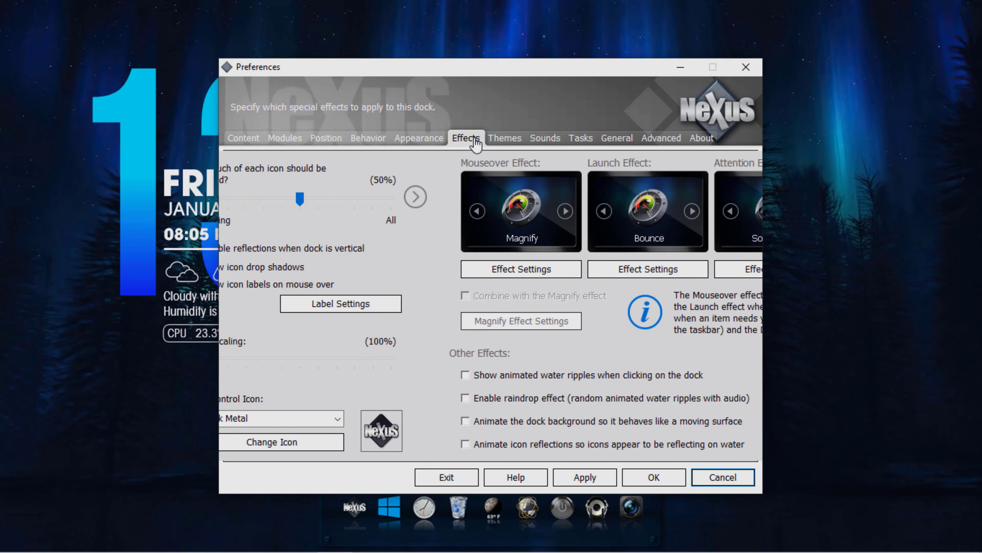
left_click(319, 223)
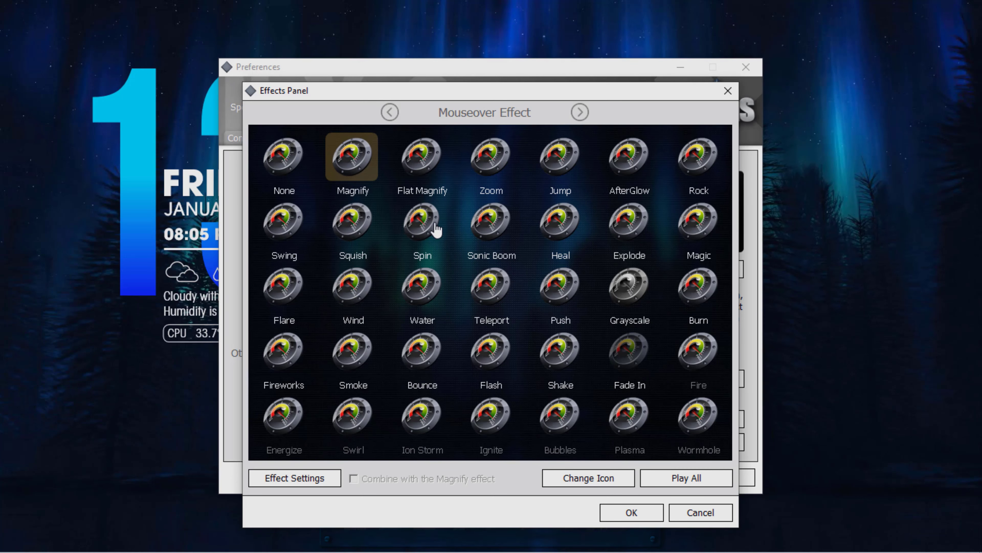
left_click(349, 224)
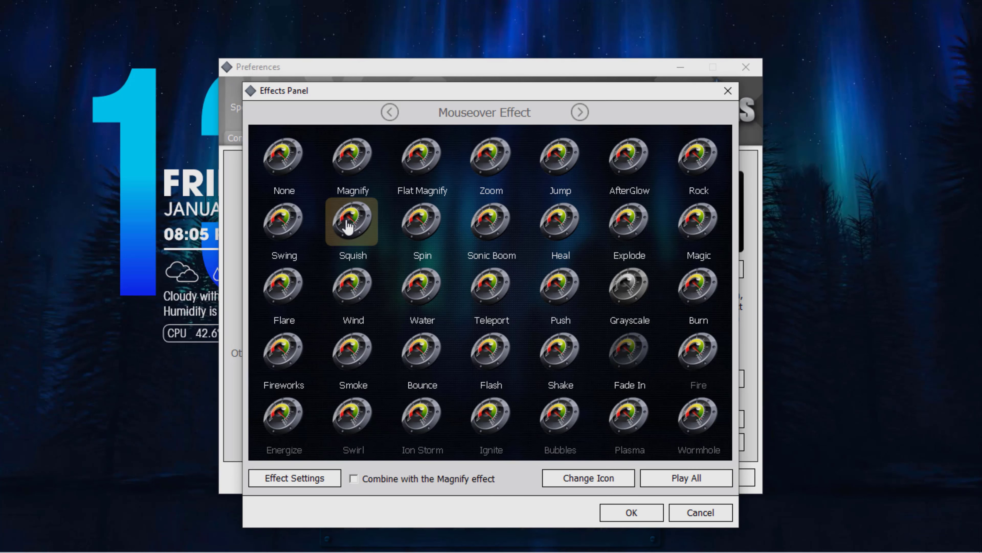
left_click(632, 512)
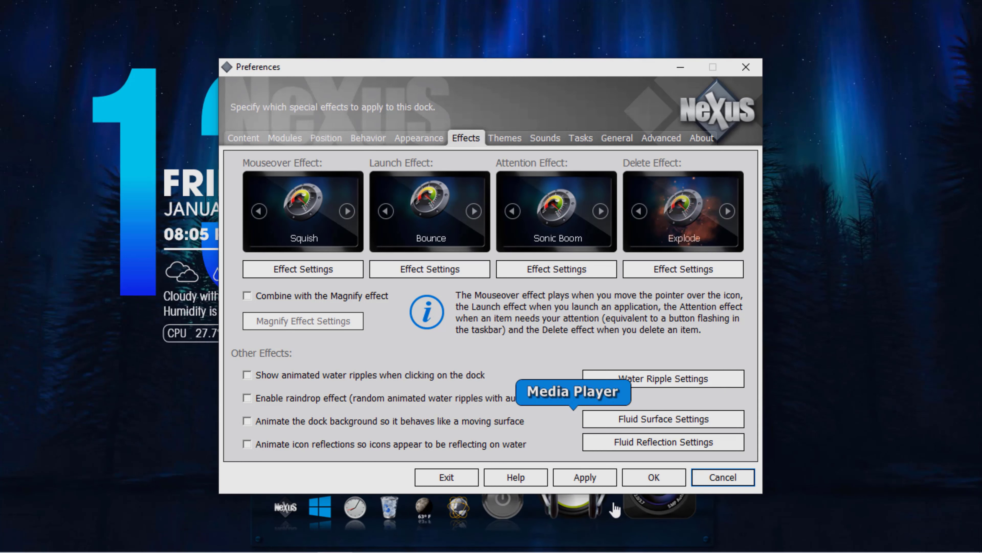
left_click(653, 477)
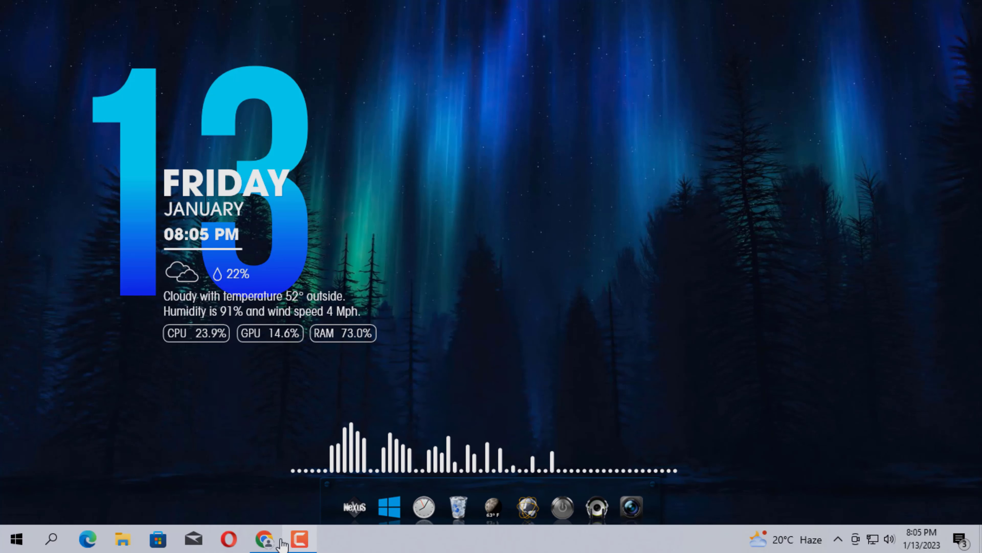
- Switch to Chrome, pause and resume the YouTube song, returning to the desktop each time to check how the visualizer reacts
left_click(266, 540)
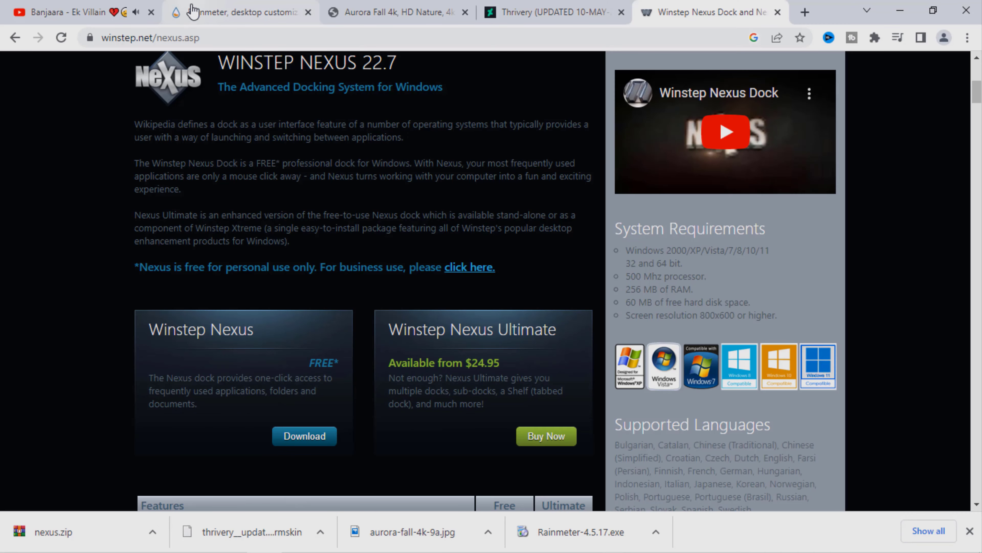
left_click(92, 11)
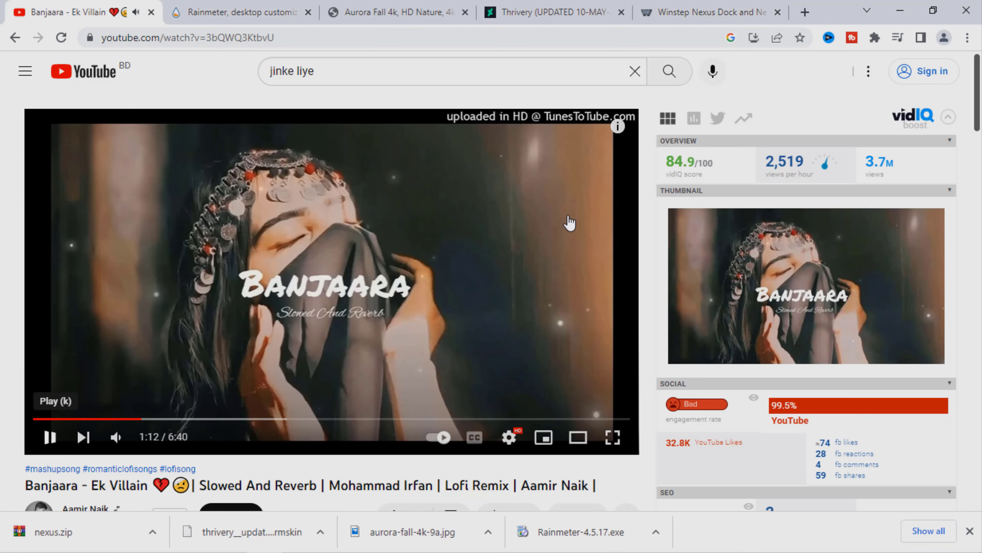
left_click(903, 12)
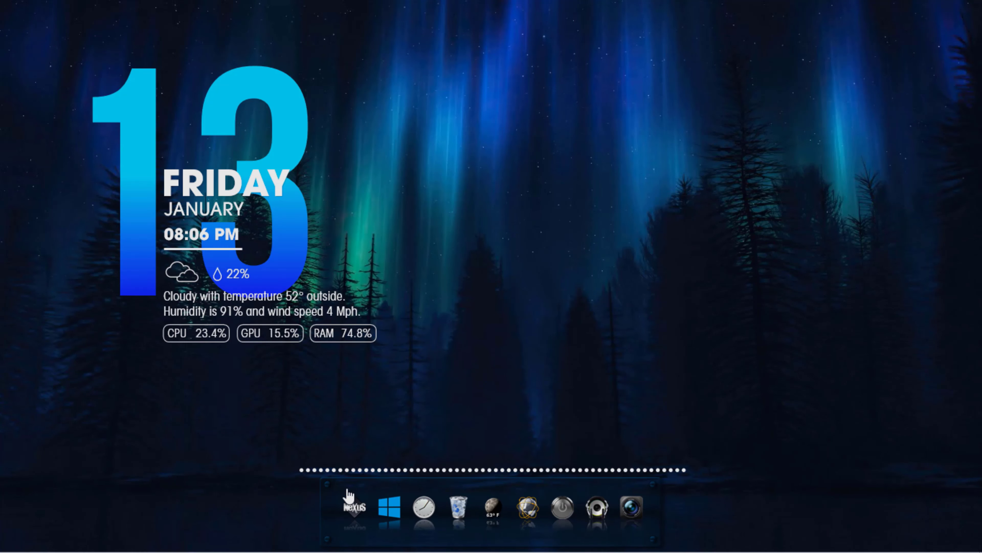
left_click(264, 545)
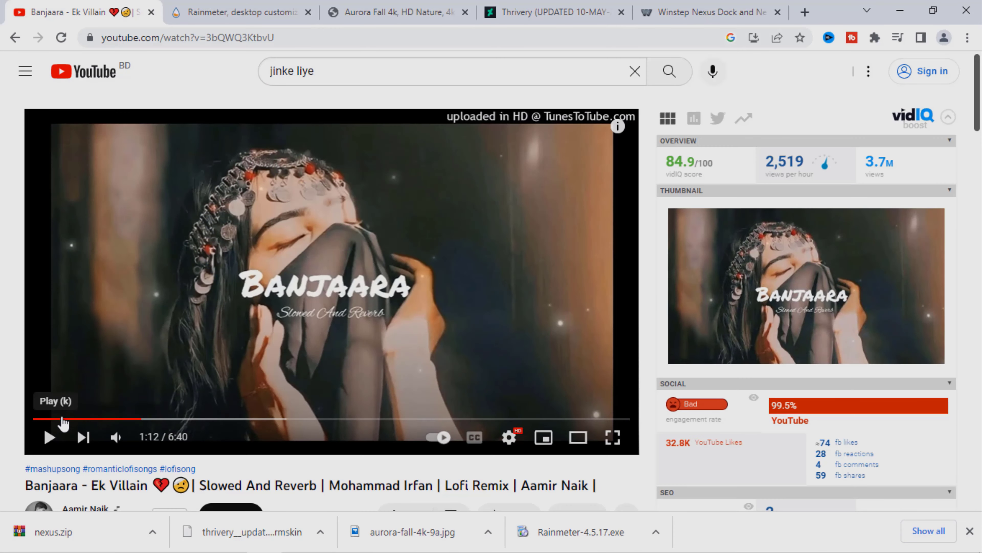
left_click(900, 11)
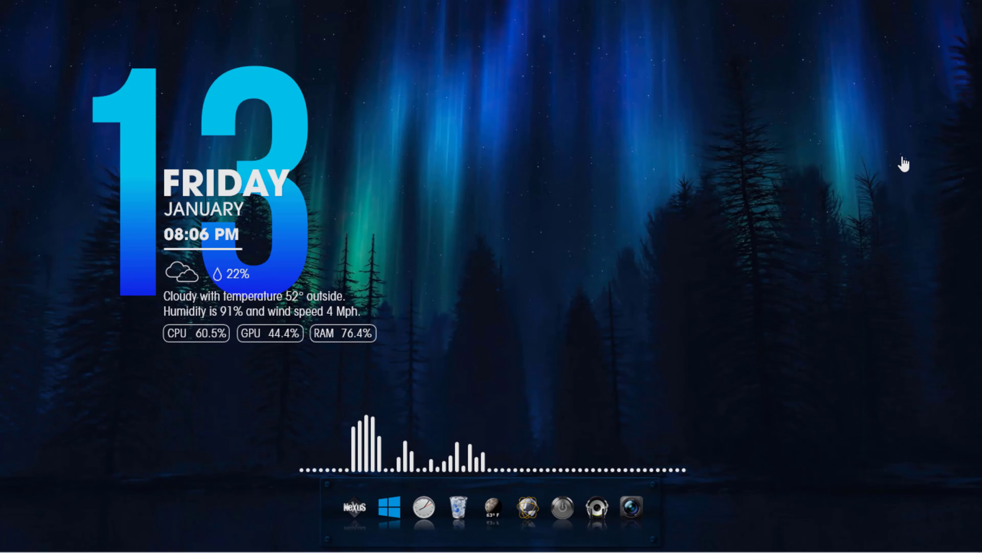